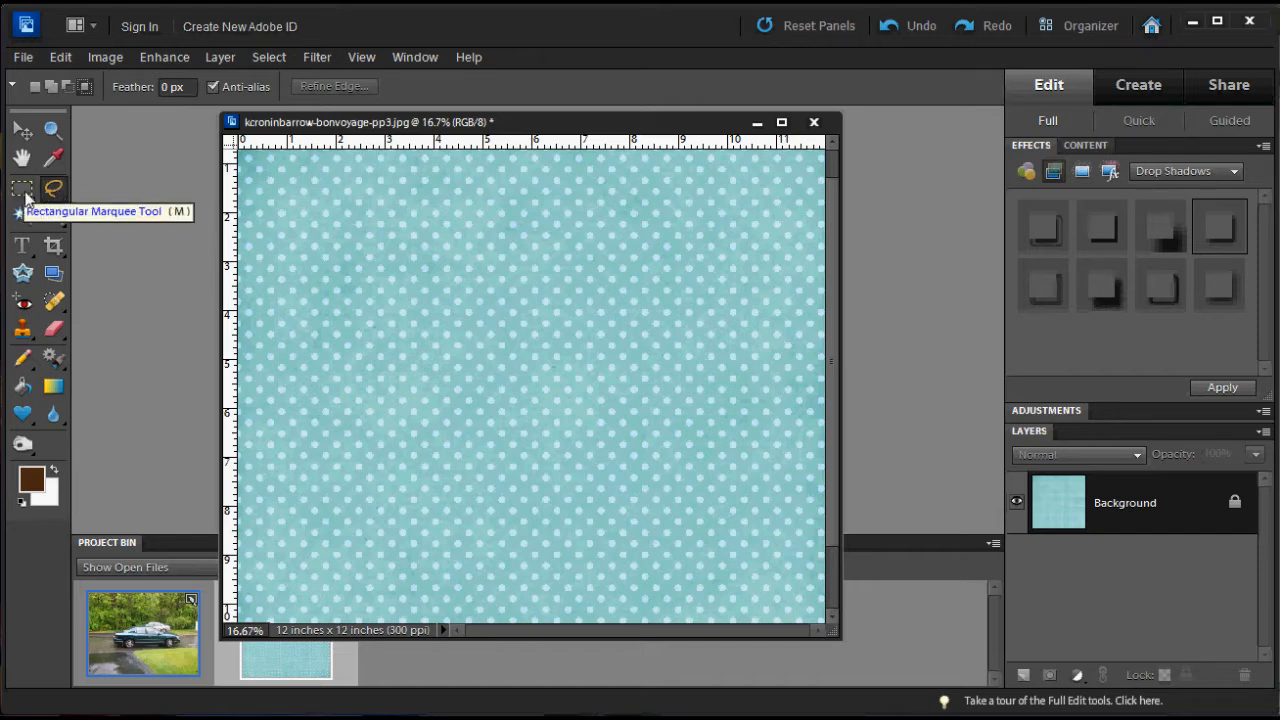
Compare the Rectangular Marquee Tool with the lasso variants and activate the standard Lasso Tool.
click(25, 197)
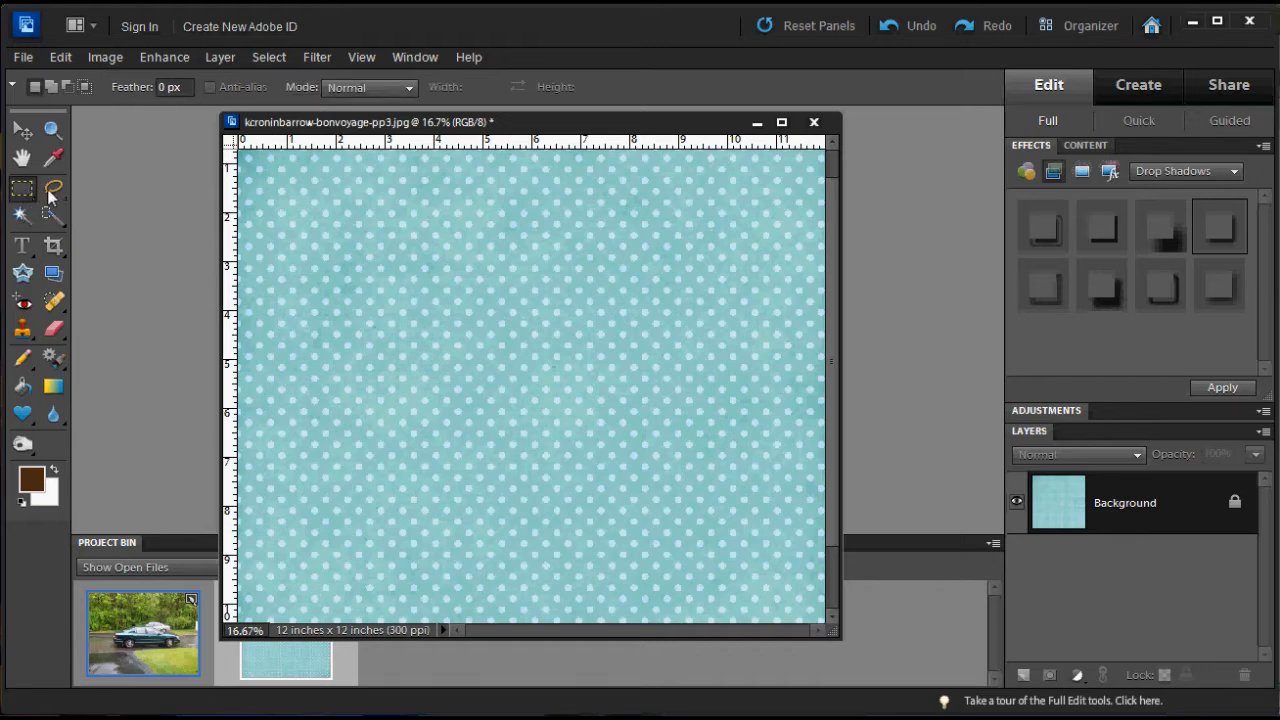
click(52, 192)
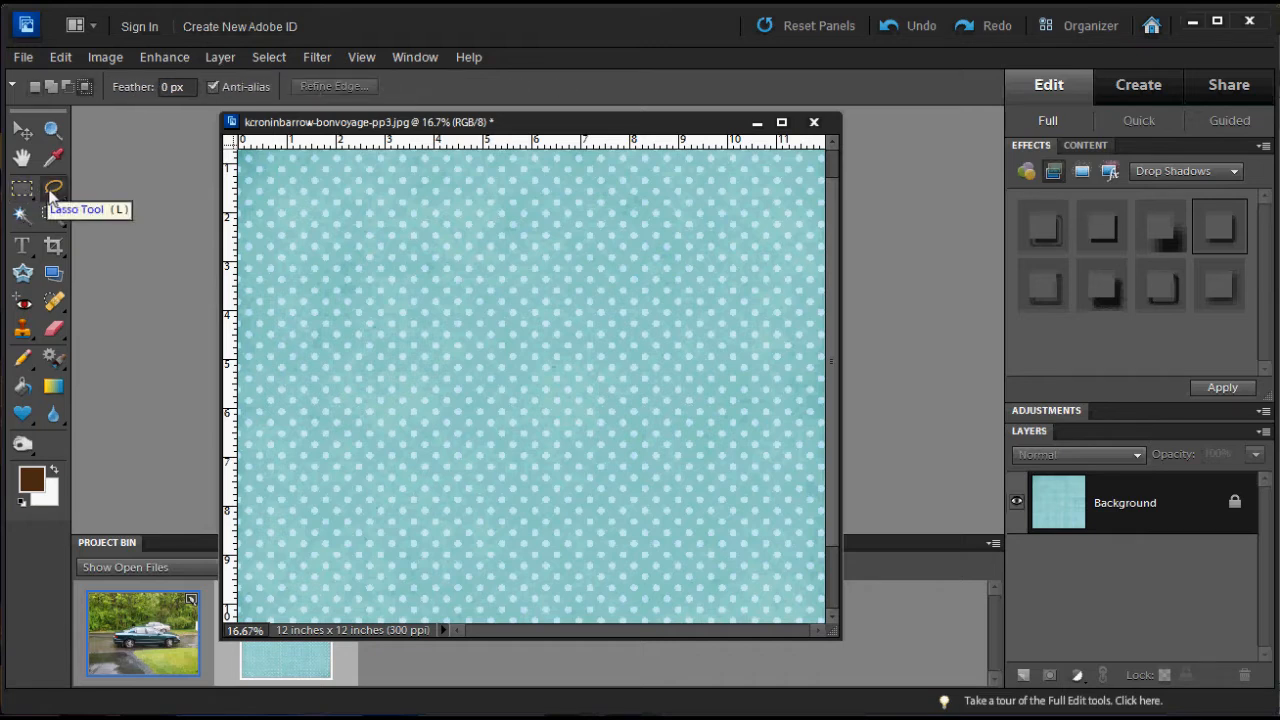
click(56, 190)
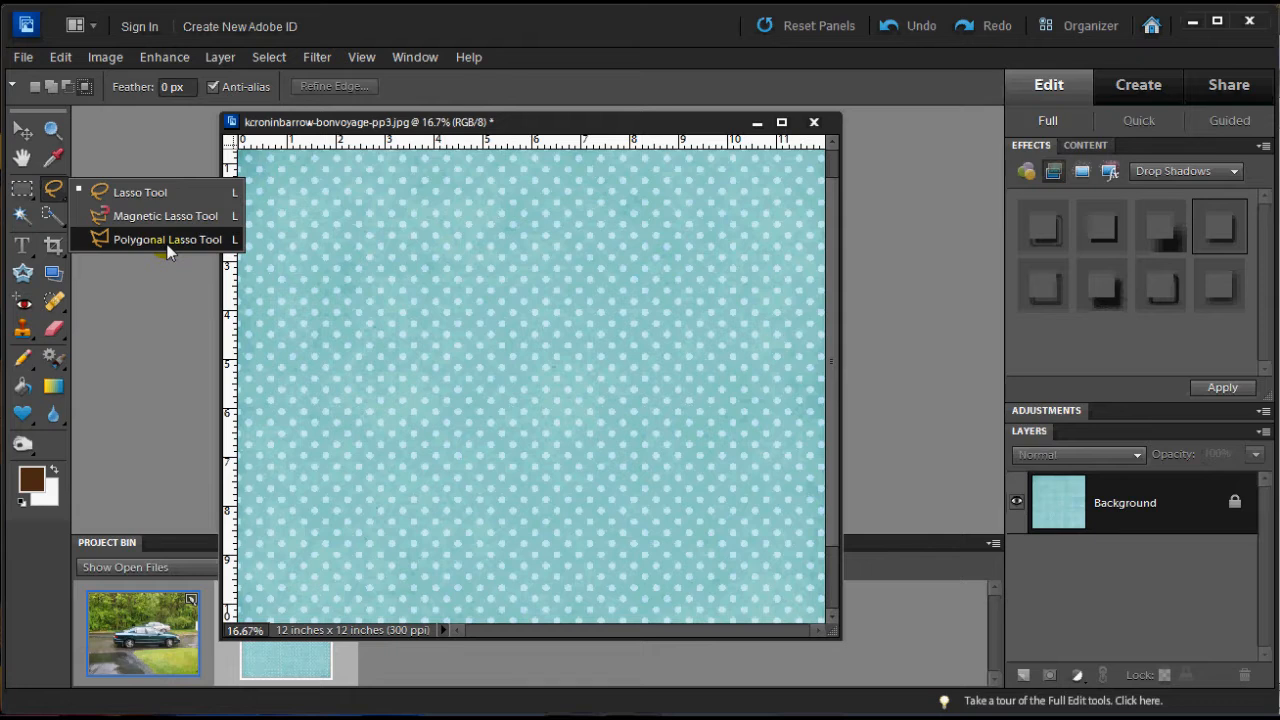
click(136, 193)
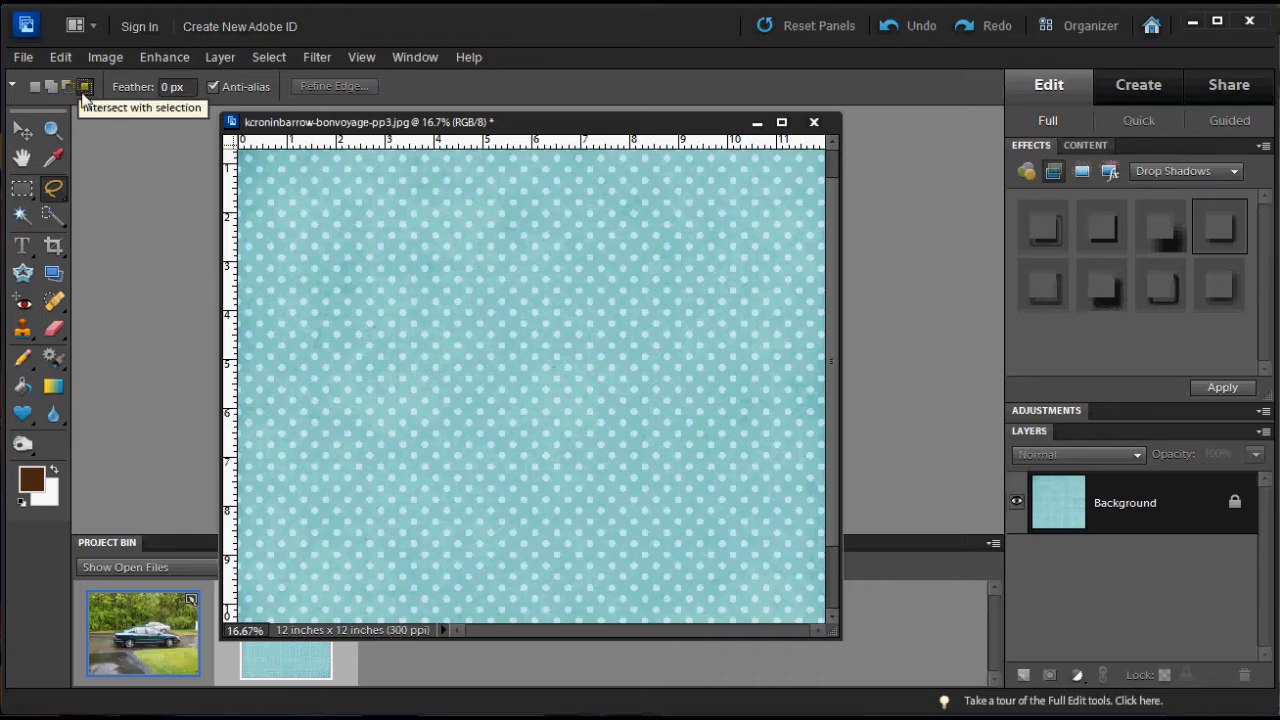
click(23, 190)
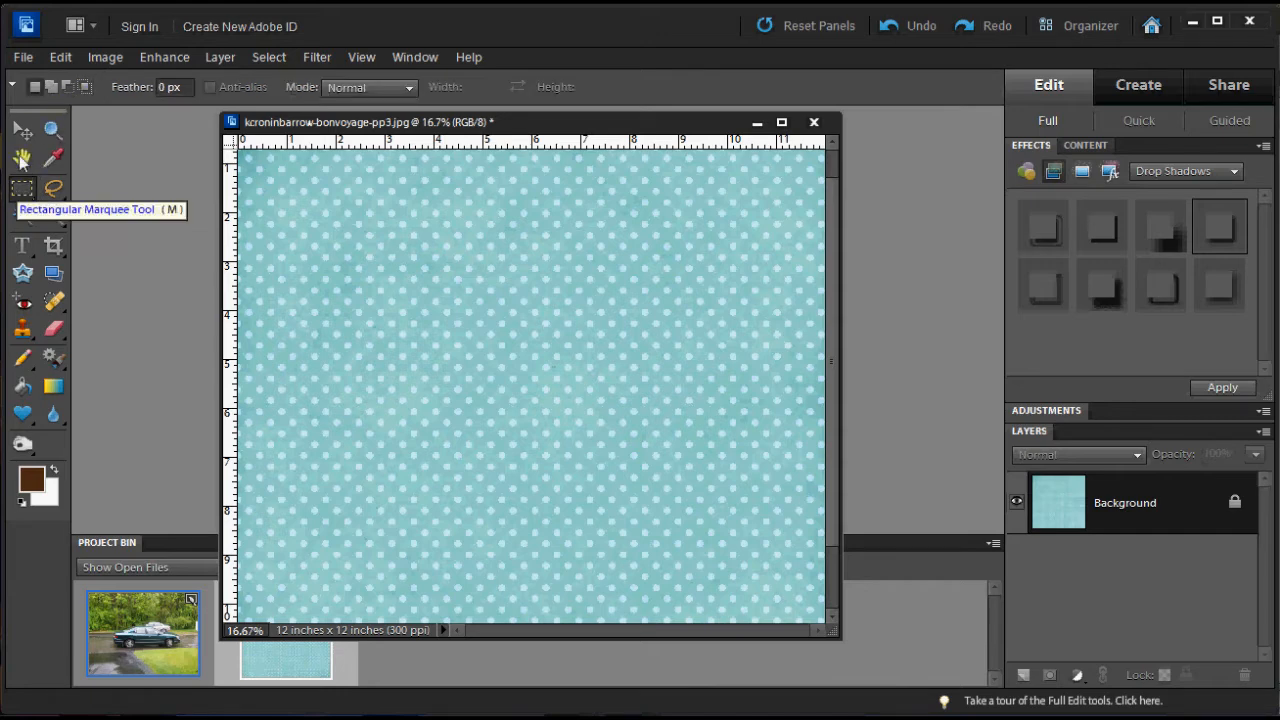
click(54, 190)
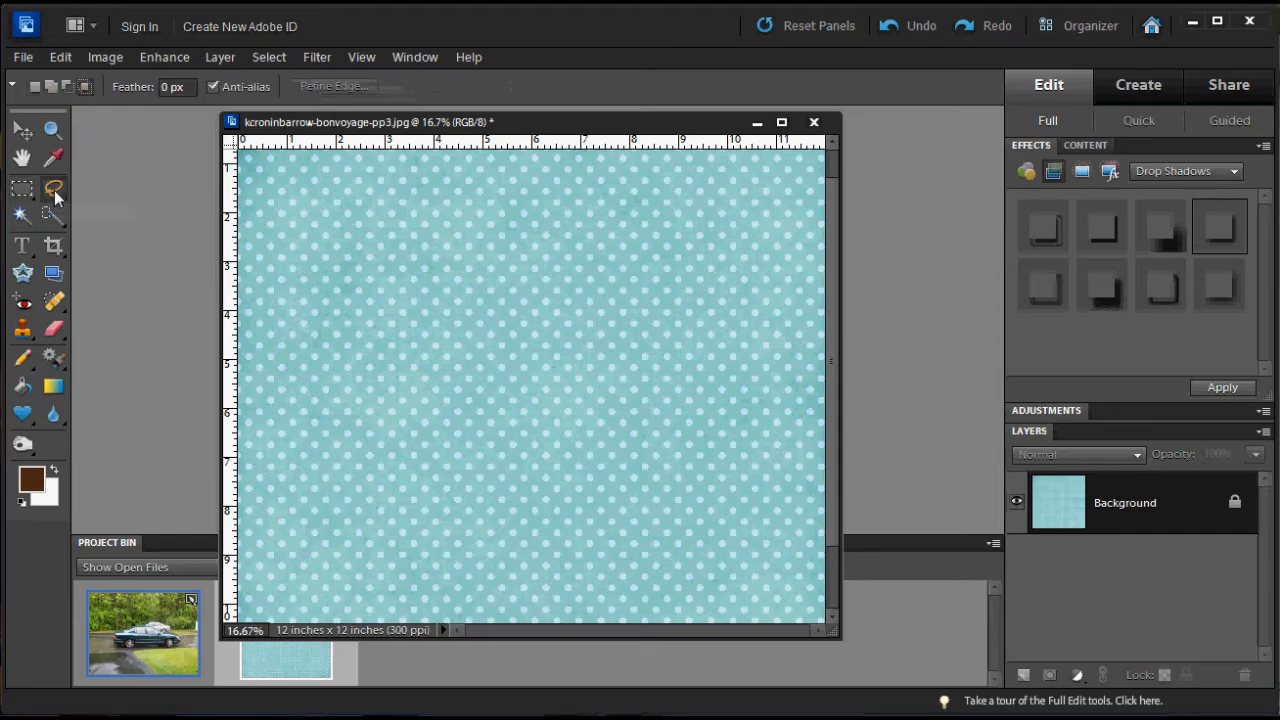
Draw a rounded freehand selection about 4.5 inches wide near the middle of the polka-dot paper.
click(379, 246)
click(436, 275)
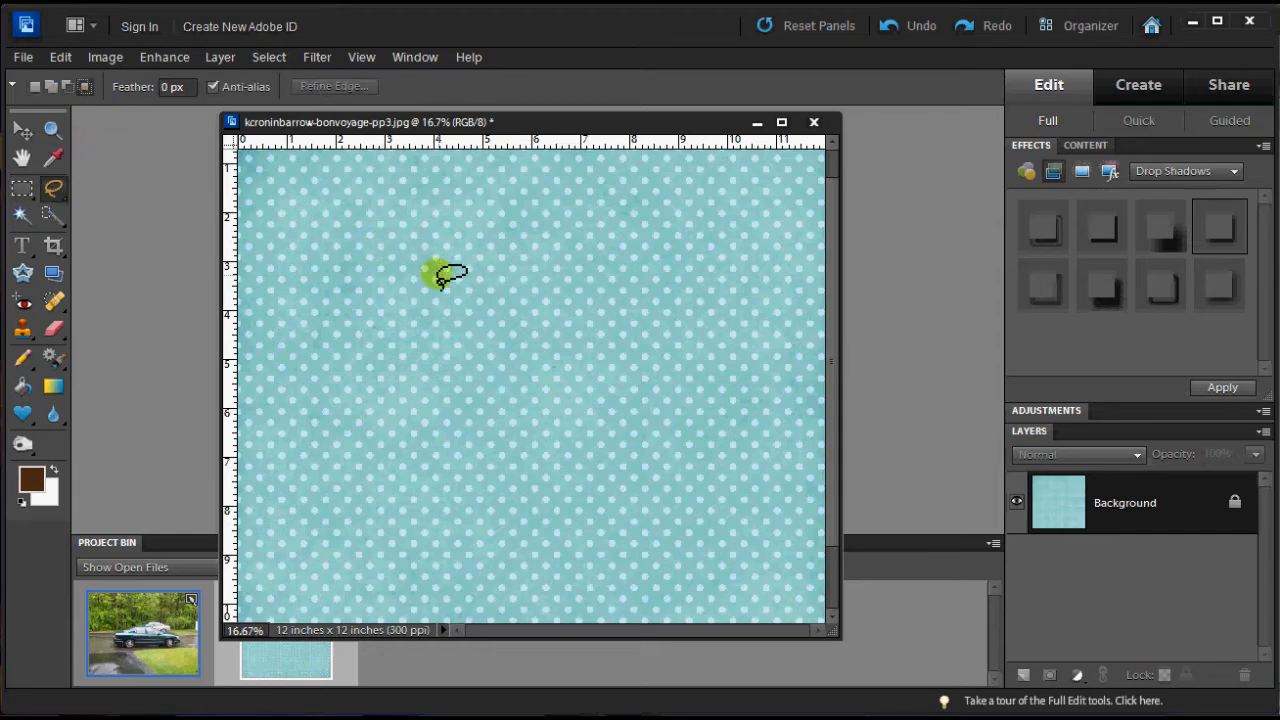
click(401, 243)
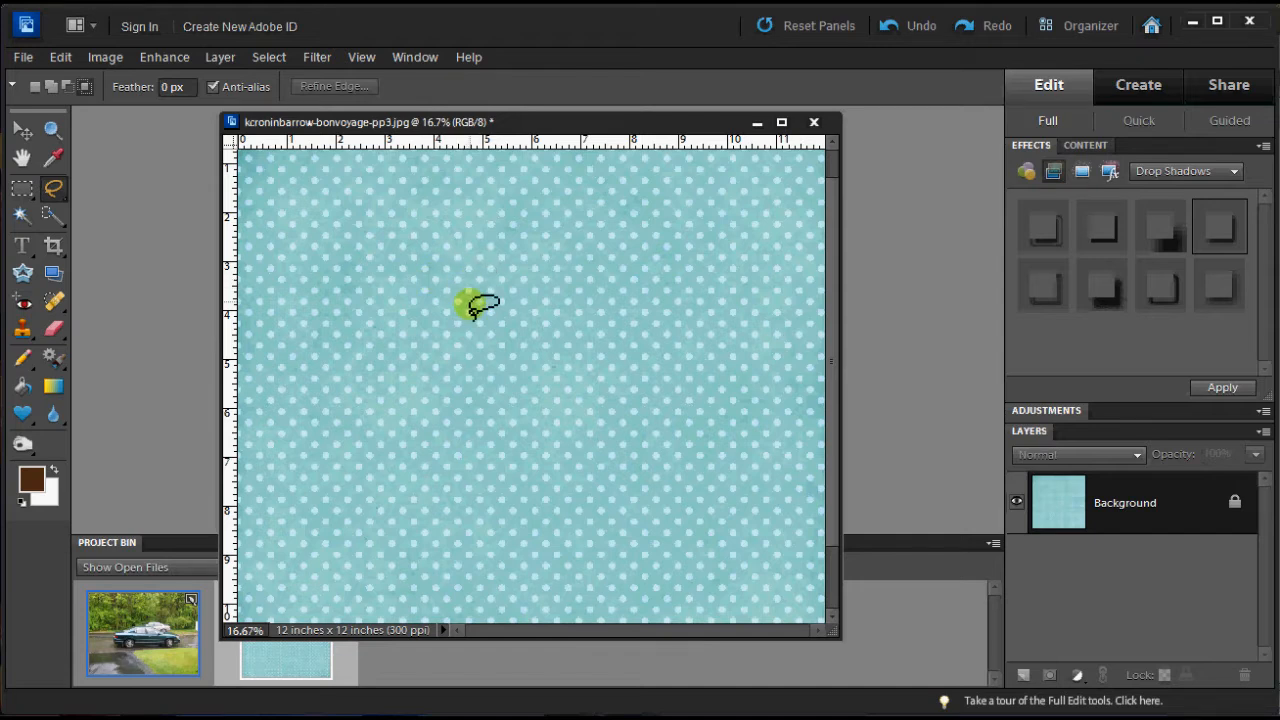
mouse_move(463, 284)
mouse_down()
mouse_move(416, 338)
mouse_move(399, 406)
mouse_move(454, 474)
mouse_move(507, 509)
mouse_move(602, 463)
mouse_move(608, 373)
mouse_move(571, 296)
mouse_move(455, 296)
mouse_up()
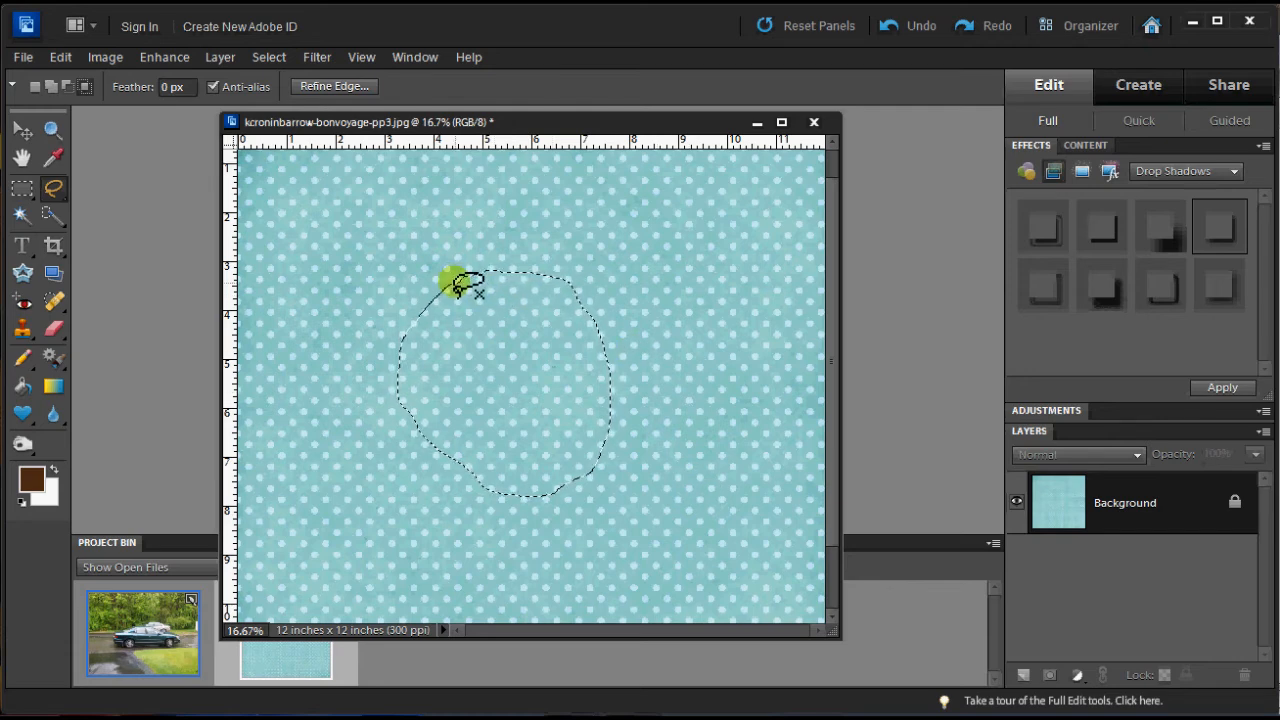
Set the Lasso Tool to New Selection mode and draw a rounded freehand selection about 4 inches wide on the polka-dot paper.
click(35, 86)
click(513, 260)
mouse_move(512, 250)
mouse_down()
mouse_move(413, 296)
mouse_move(409, 379)
mouse_move(559, 434)
mouse_move(586, 362)
mouse_move(550, 262)
mouse_move(511, 246)
mouse_up()
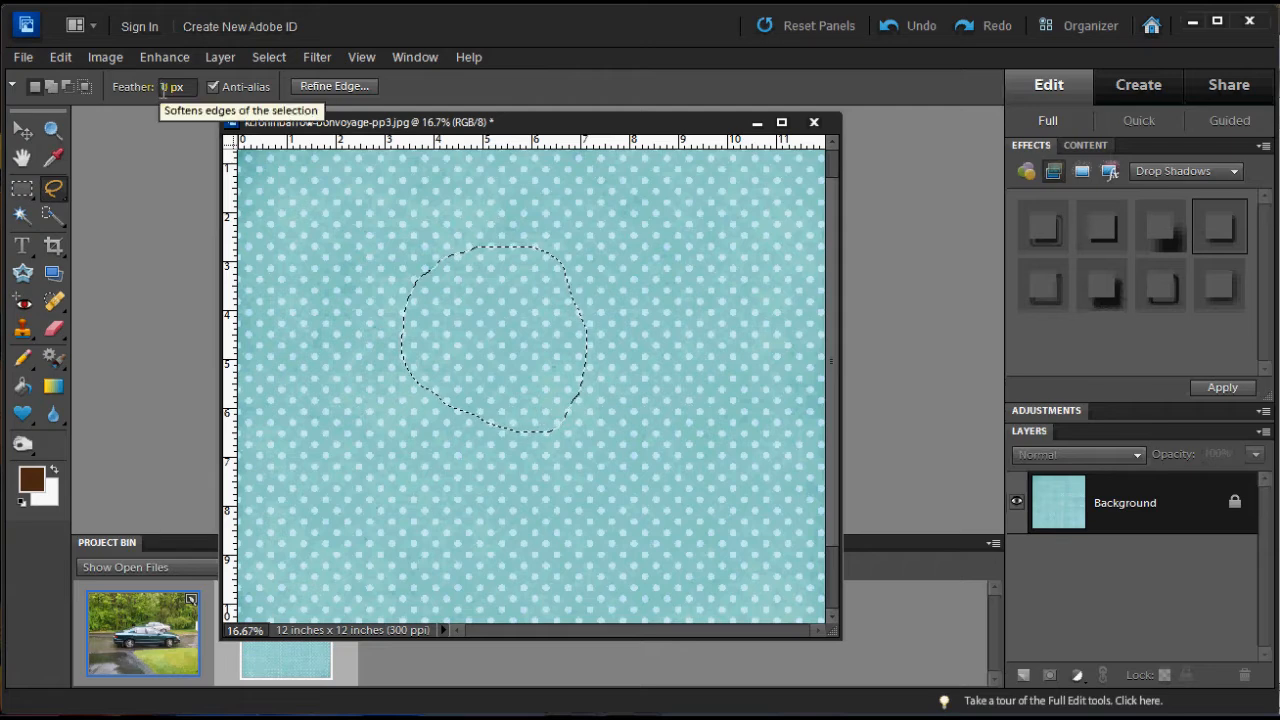
Create a blank file from the Scrapbooking preset, 12 x 12 inches at 300 pixels/inch with a white background.
click(20, 60)
mouse_move(60, 77)
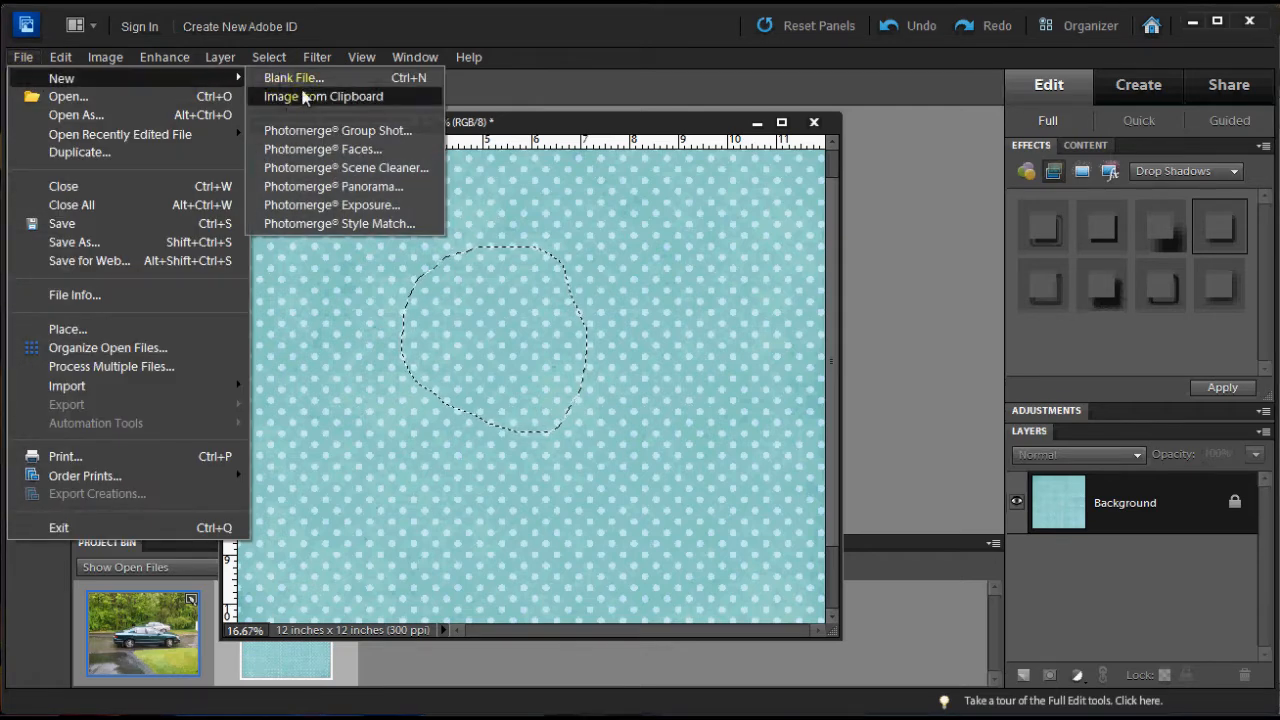
click(306, 94)
click(677, 212)
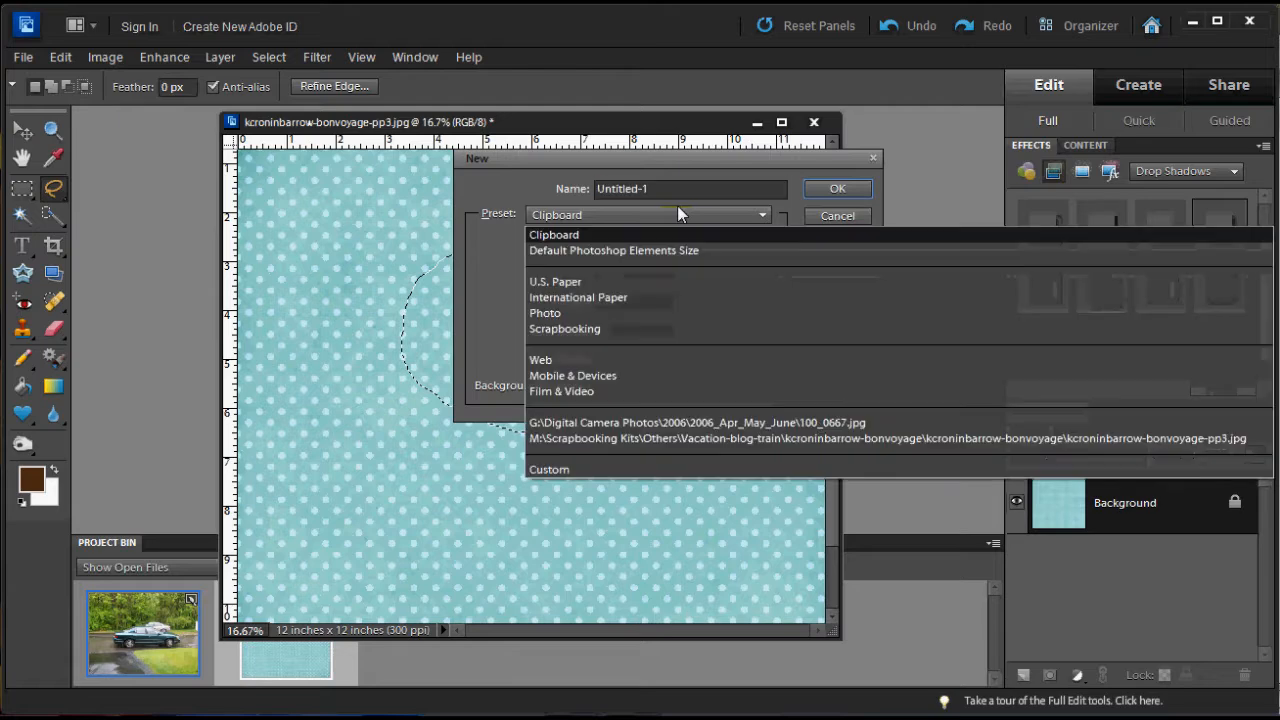
click(650, 328)
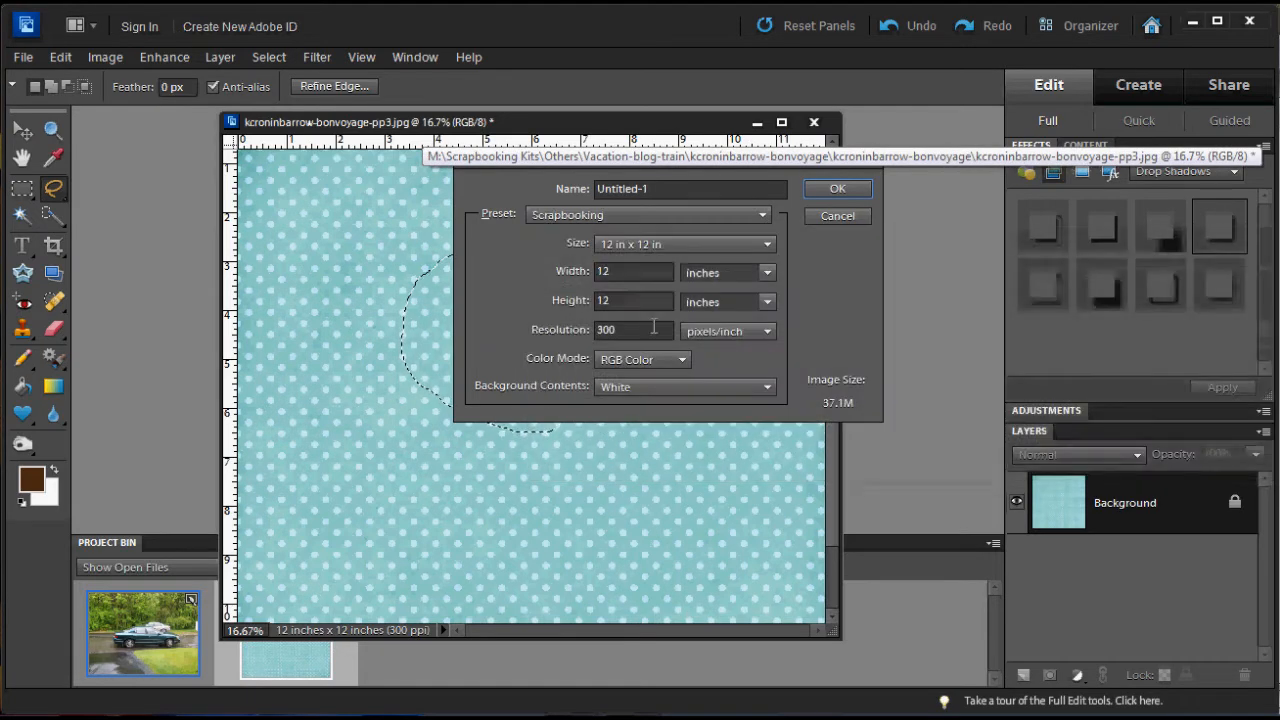
click(830, 189)
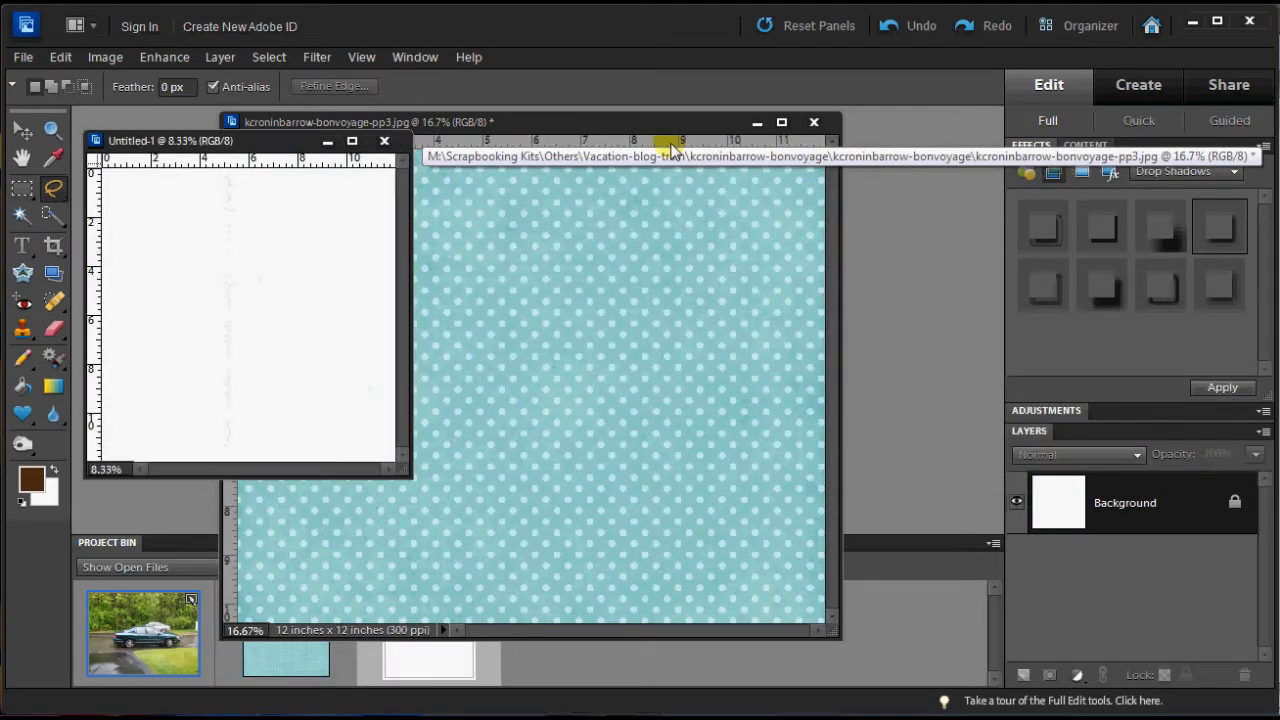
Copy the unfeathered lasso selection from the polka-dot paper and paste it into the new blank document.
click(592, 135)
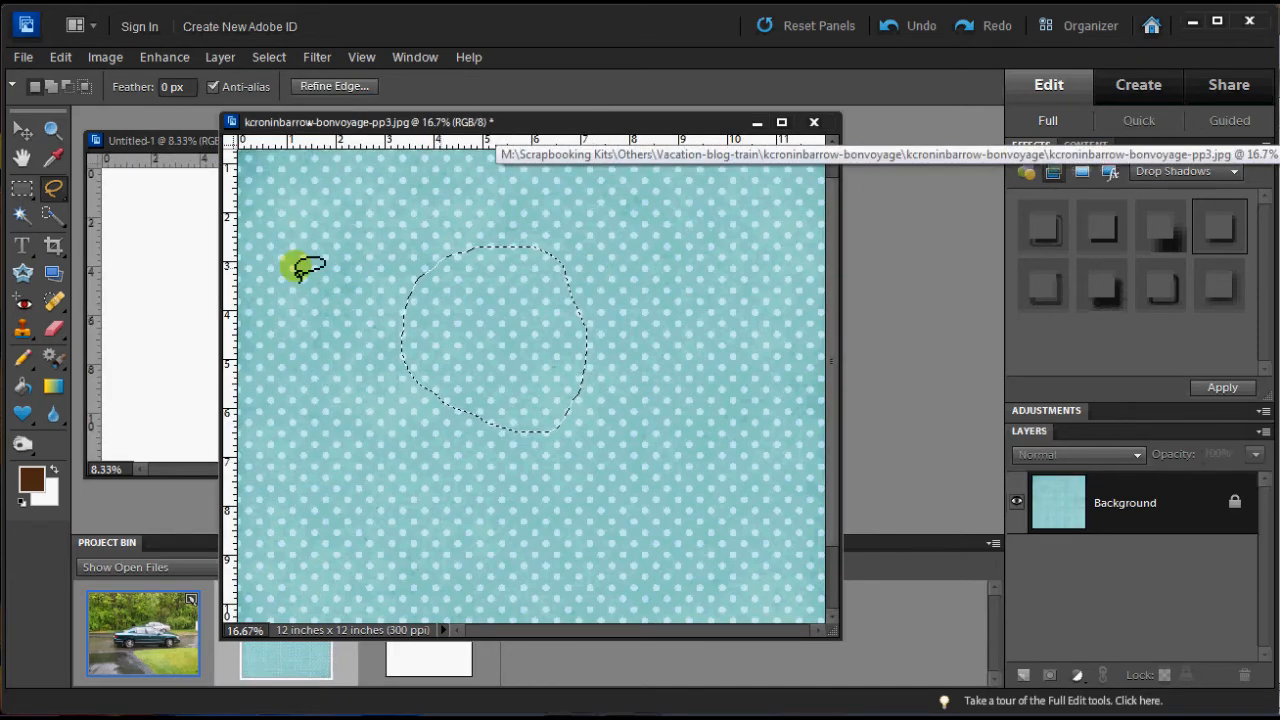
click(176, 152)
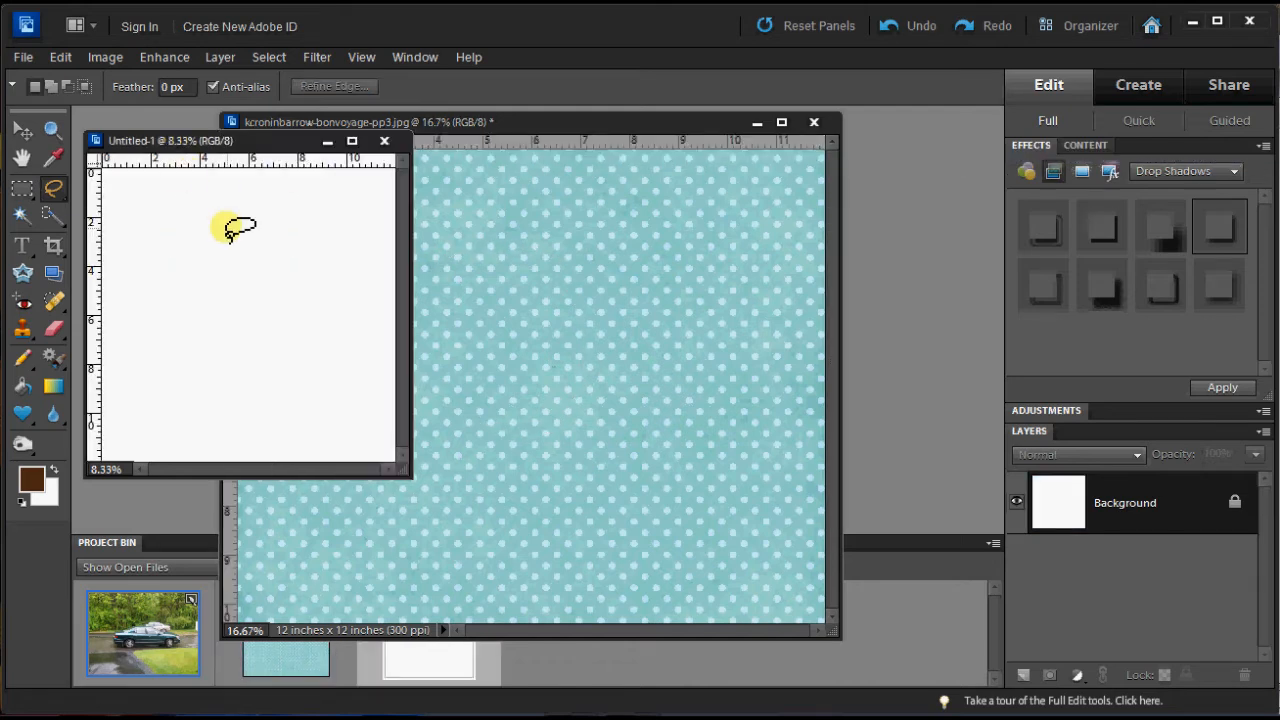
key(ctrl+v)
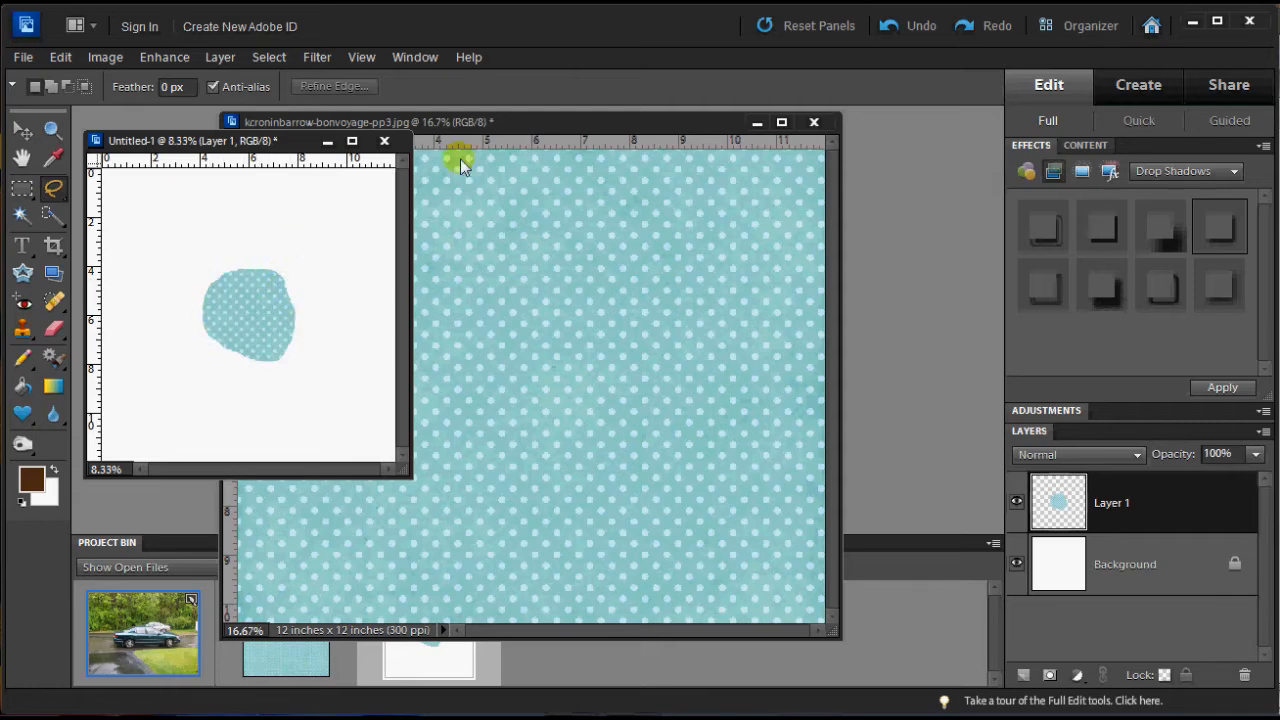
Set the Lasso feather to 50 px, then draw and copy a freehand selection about 4.7 inches wide on the polka-dot paper.
click(507, 140)
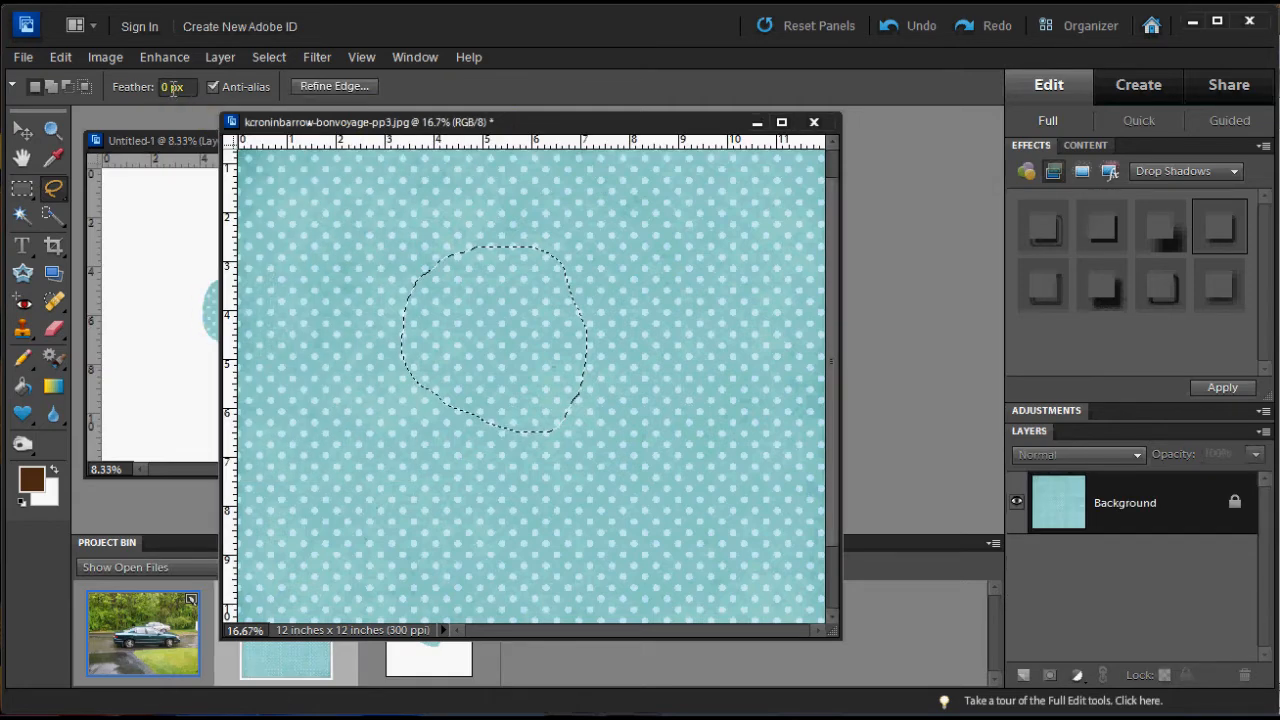
drag(171, 88, 162, 88)
text(50)
mouse_move(508, 214)
mouse_down()
mouse_move(463, 234)
mouse_move(413, 352)
mouse_move(593, 417)
mouse_move(617, 265)
mouse_move(565, 218)
mouse_move(495, 224)
mouse_up()
key(ctrl+c)
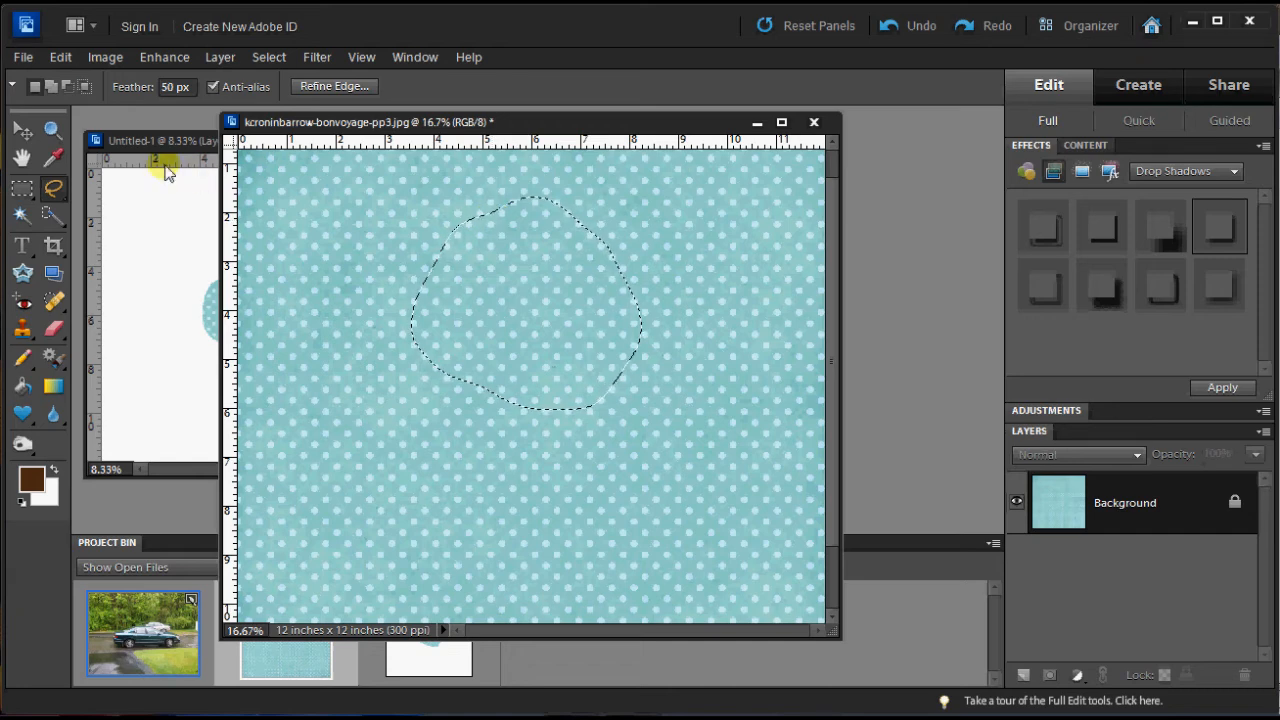
Paste the feathered piece into the blank document and move it above and to the left of the hard-edged piece.
click(166, 145)
key(ctrl+v)
key(ctrl+v)
click(22, 130)
click(243, 325)
drag(243, 325, 155, 213)
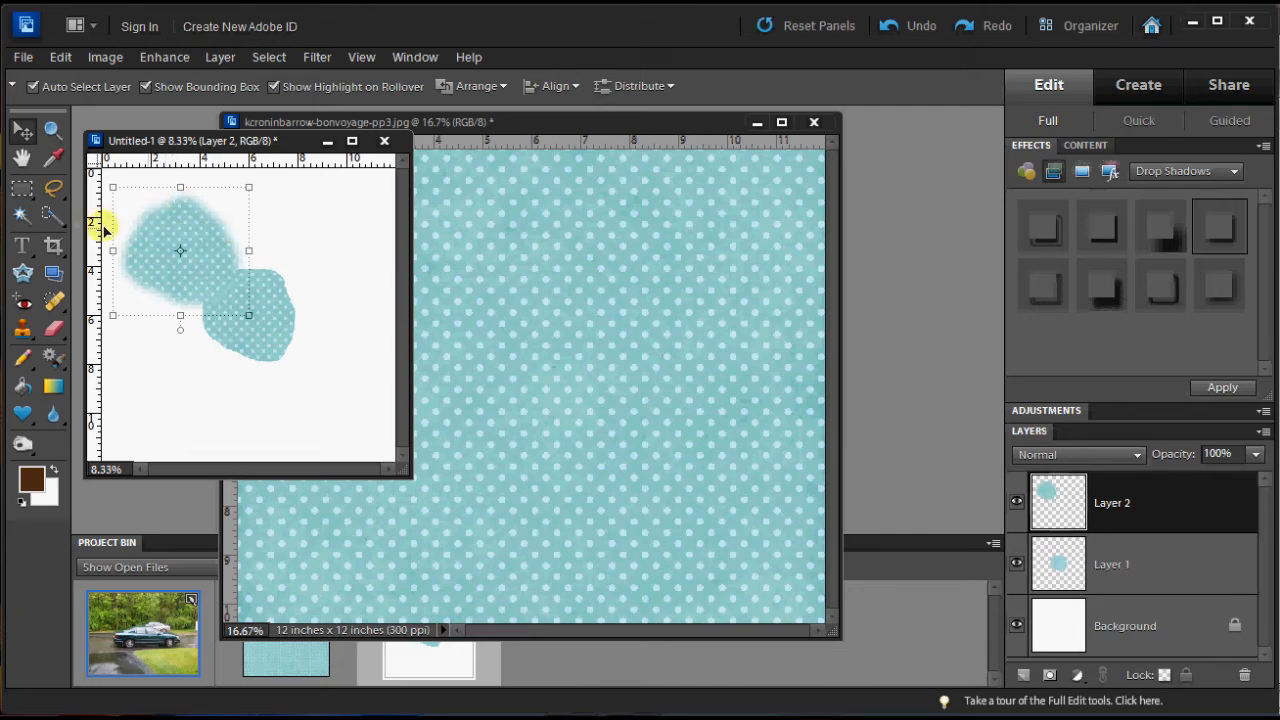
Minimize the blank document and reset the Lasso Tool's feather to 0 px on the polka-dot paper.
click(329, 141)
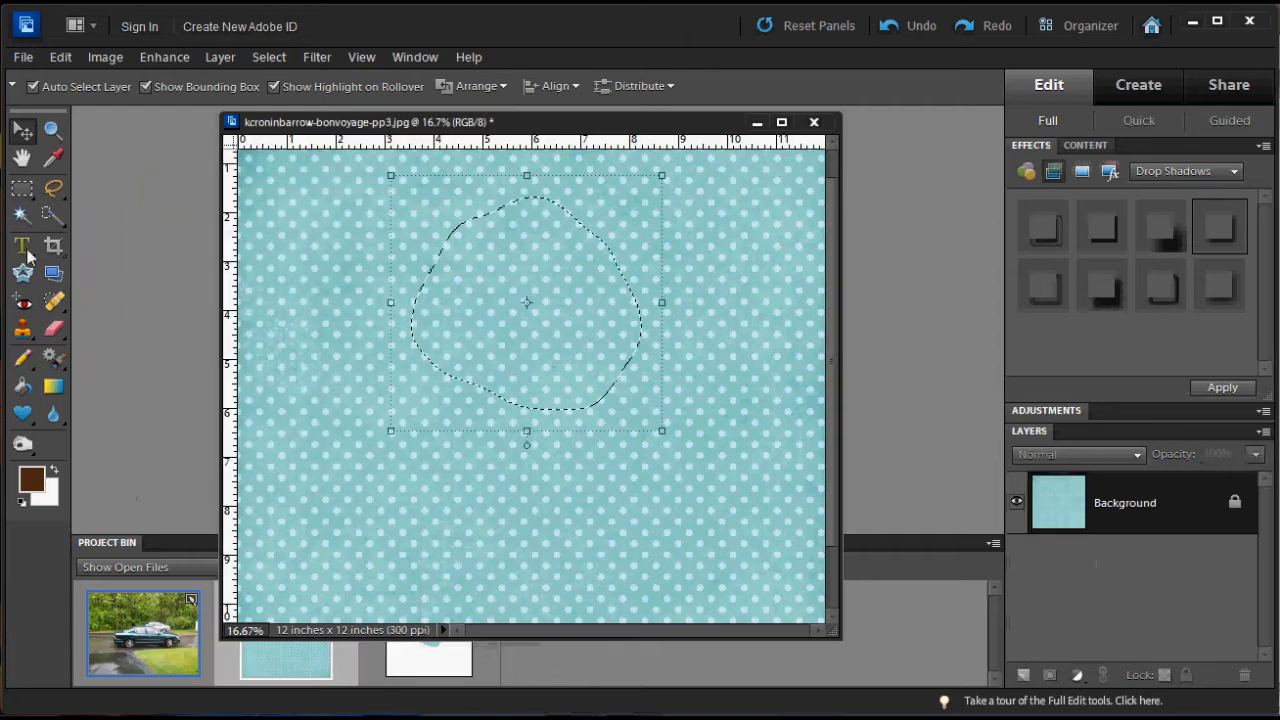
click(54, 188)
drag(174, 86, 149, 92)
text(0)
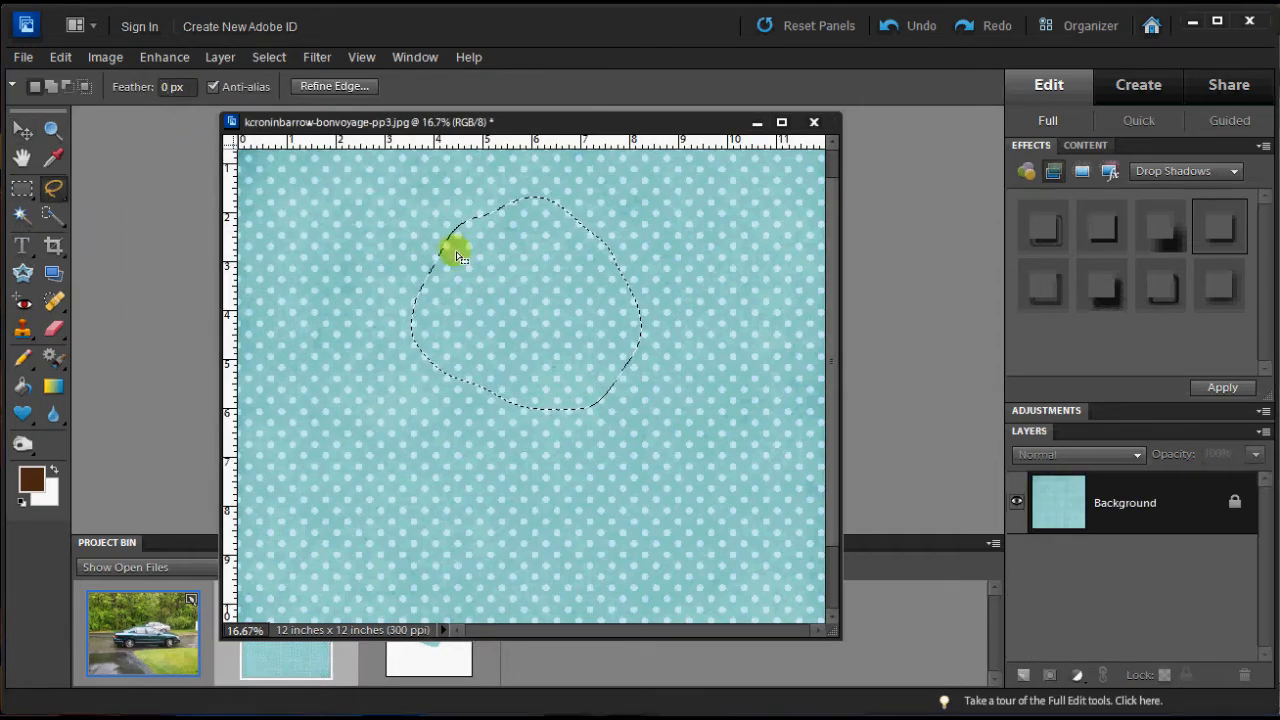
Deselect the old selection and draw a rounded freehand one about 3.6 inches wide on the polka-dot paper.
click(257, 62)
click(274, 97)
mouse_move(484, 246)
mouse_down()
mouse_move(427, 284)
mouse_move(510, 393)
mouse_move(587, 307)
mouse_move(522, 244)
mouse_move(466, 248)
mouse_up()
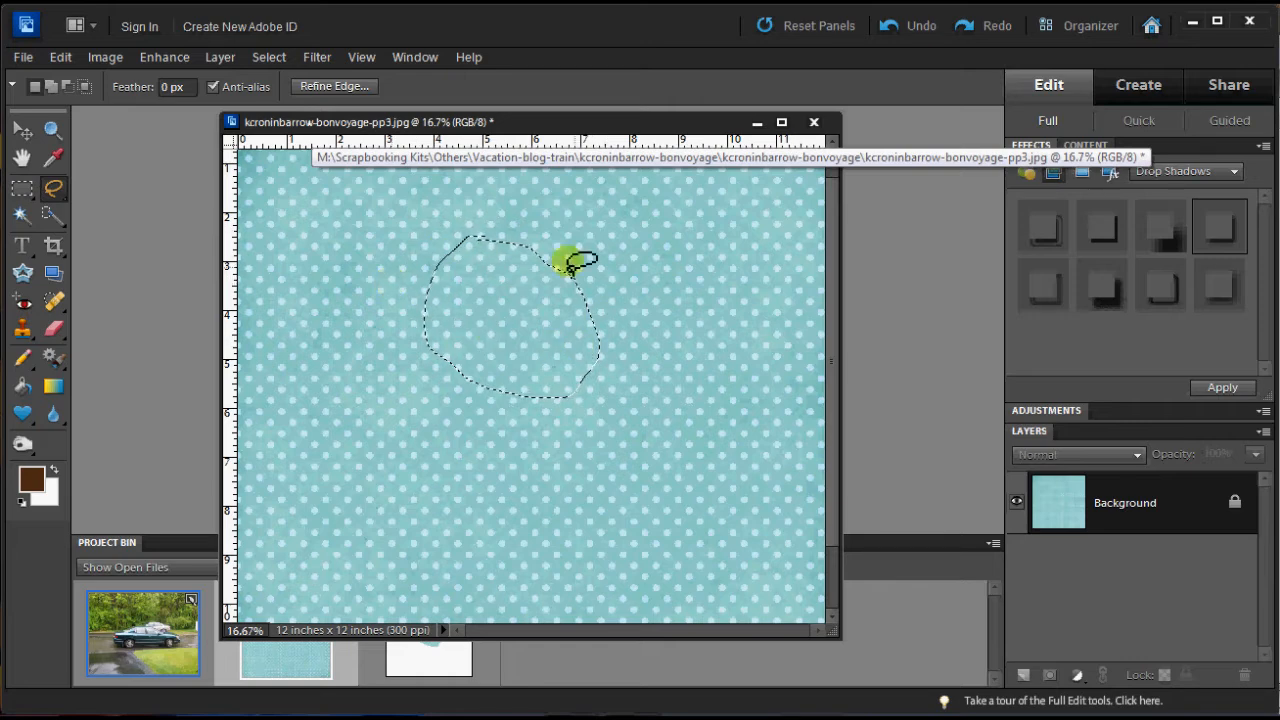
Open Refine Edge for the lasso selection and raise Smooth to 87.
click(346, 89)
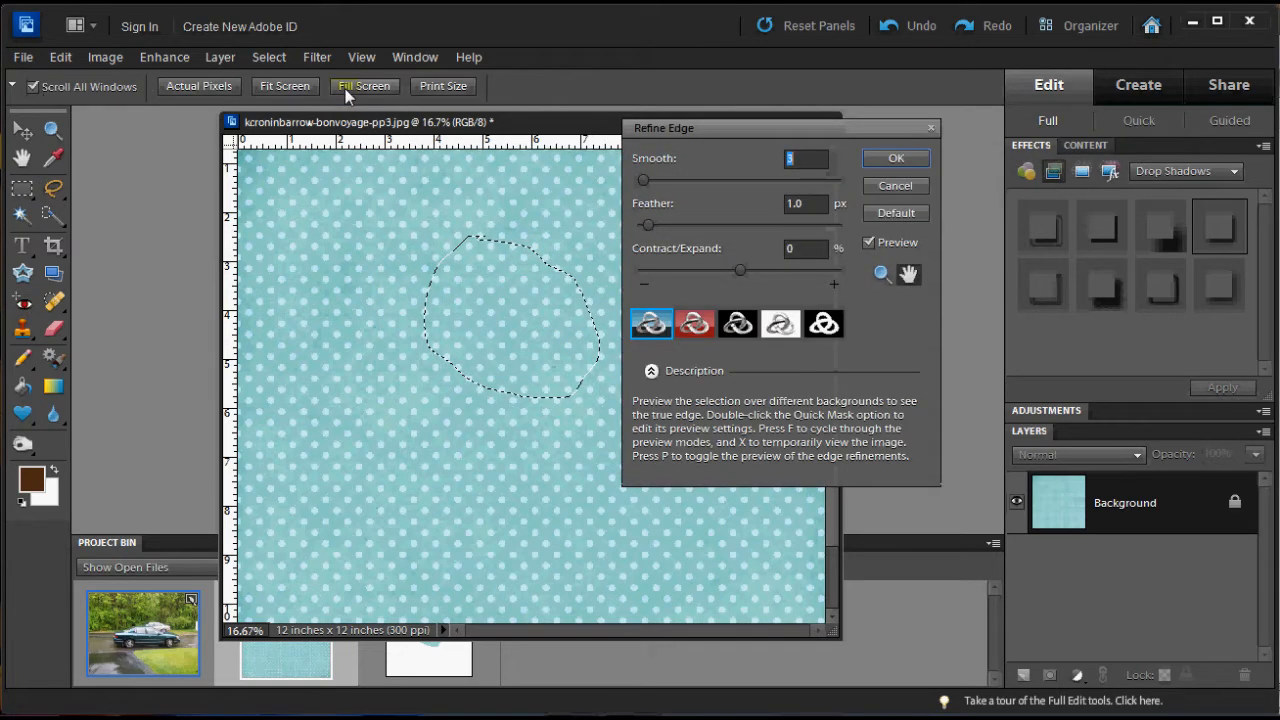
drag(659, 129, 734, 148)
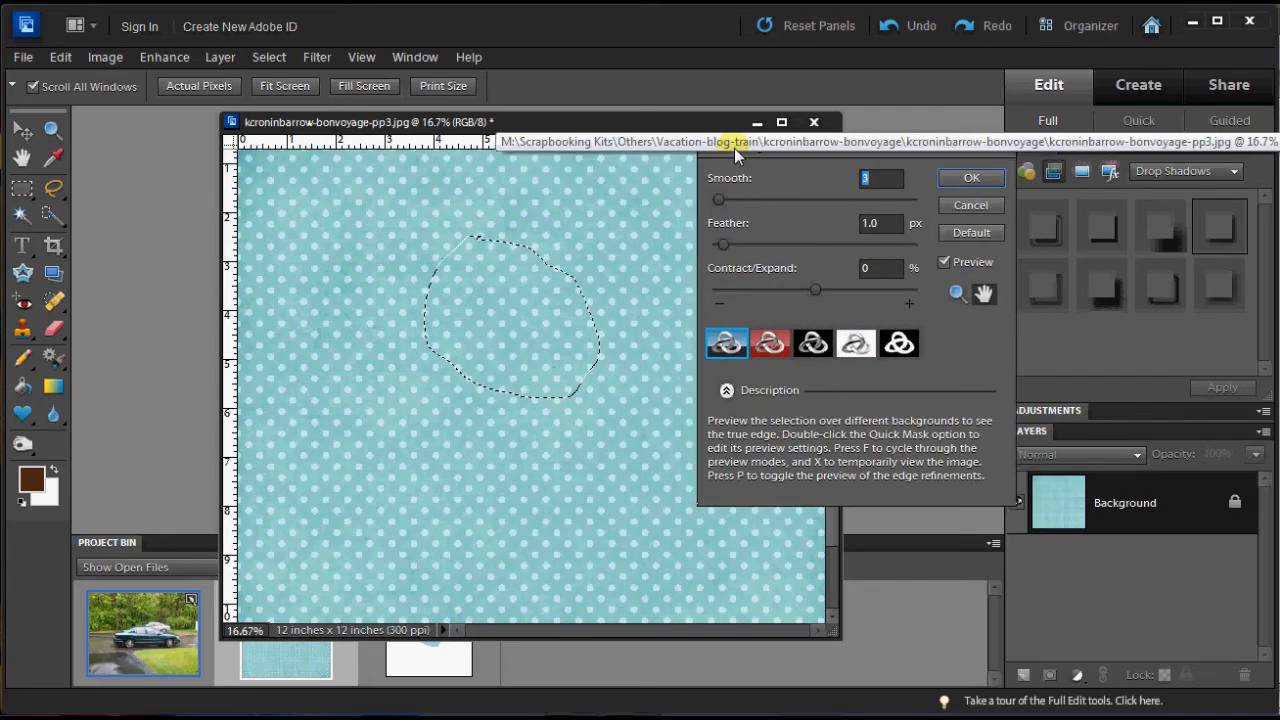
mouse_move(735, 200)
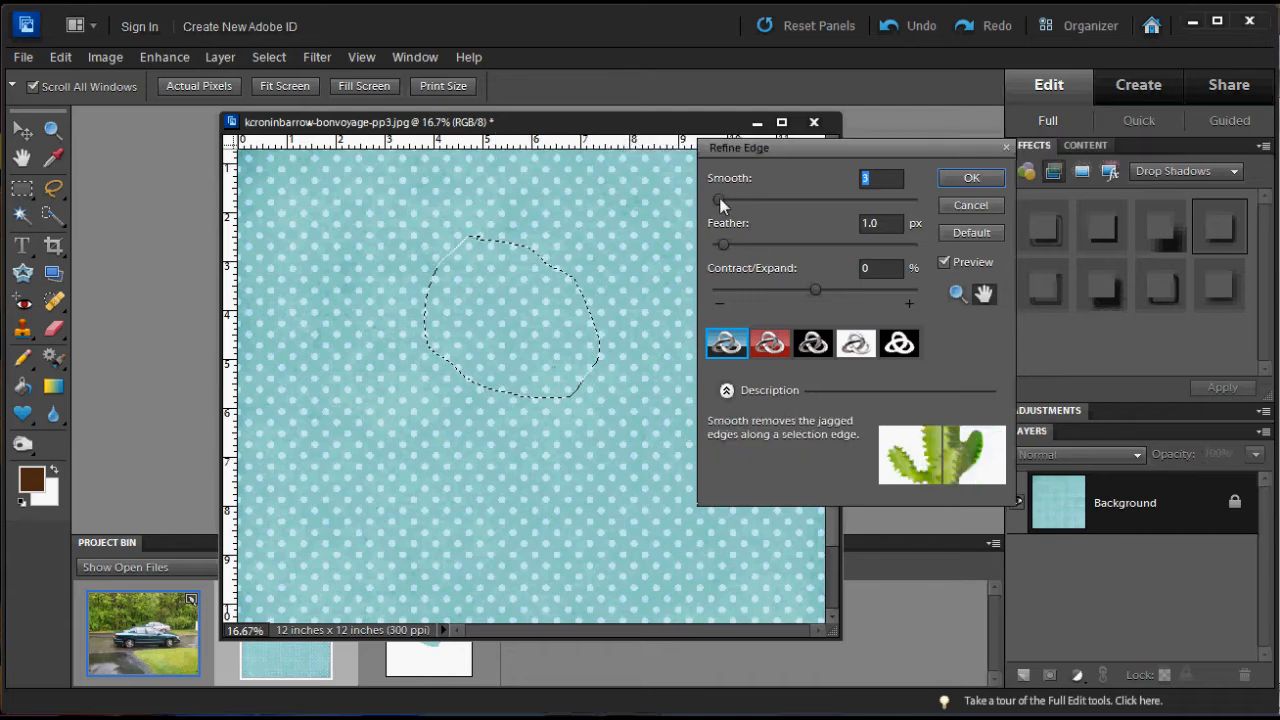
drag(722, 197, 804, 207)
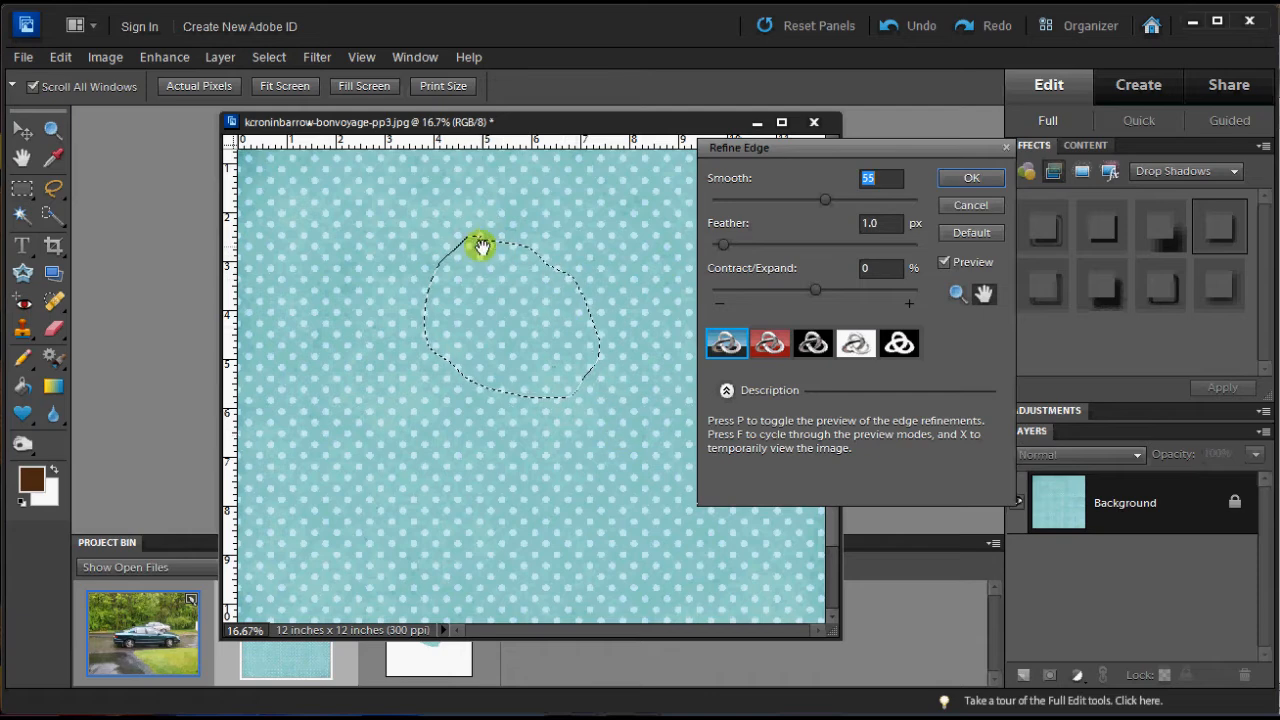
drag(837, 204, 848, 201)
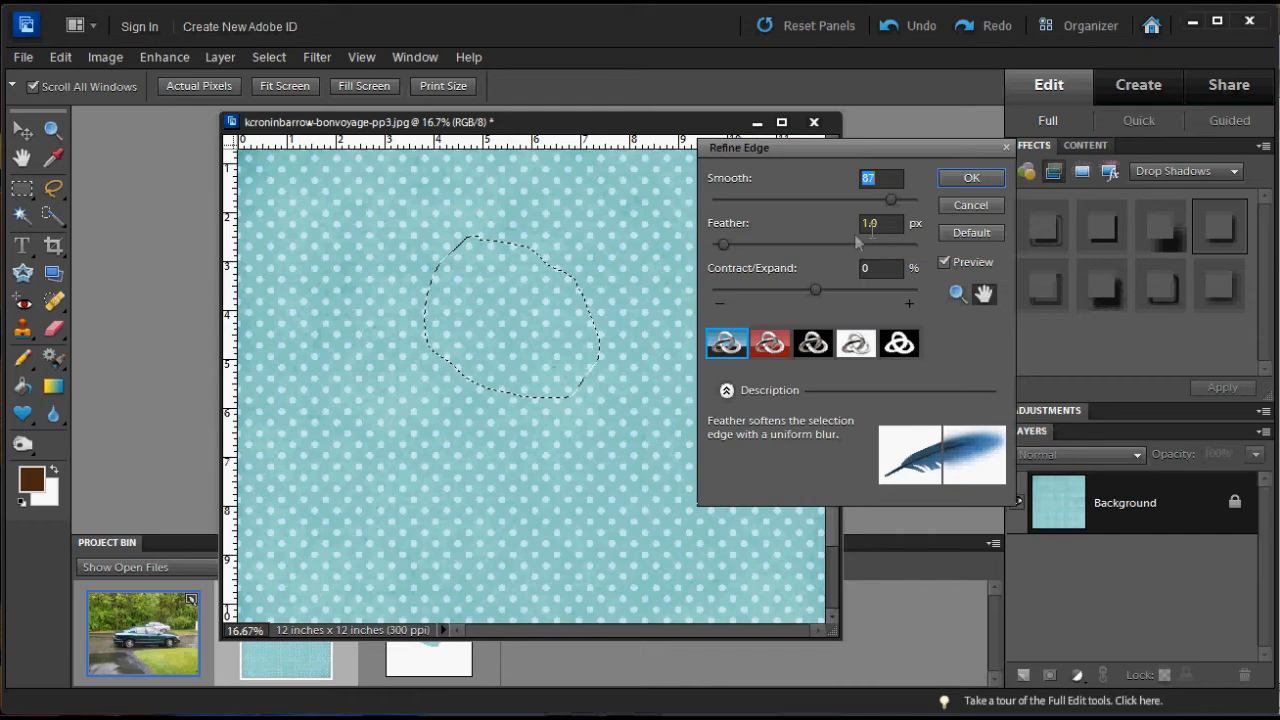
Try contracting and expanding the selection edge in Refine Edge, settling on a Contract/Expand value of +4%.
drag(815, 291, 853, 298)
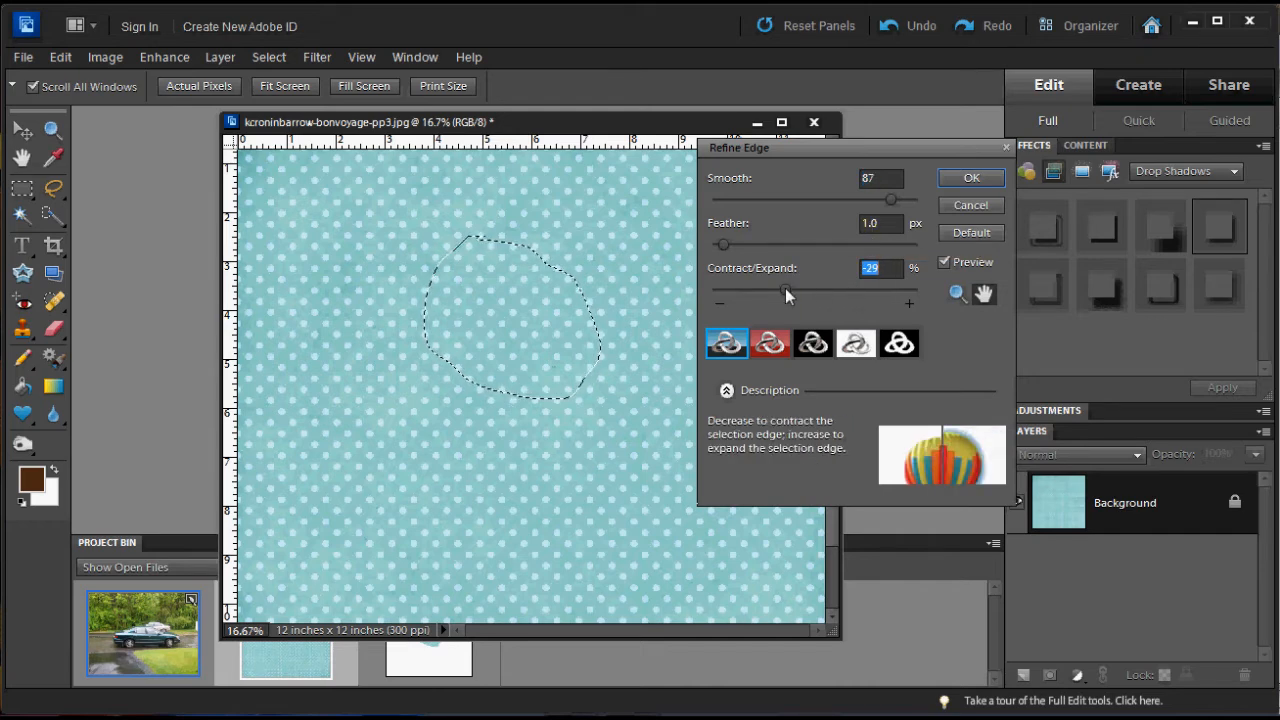
drag(840, 288, 863, 294)
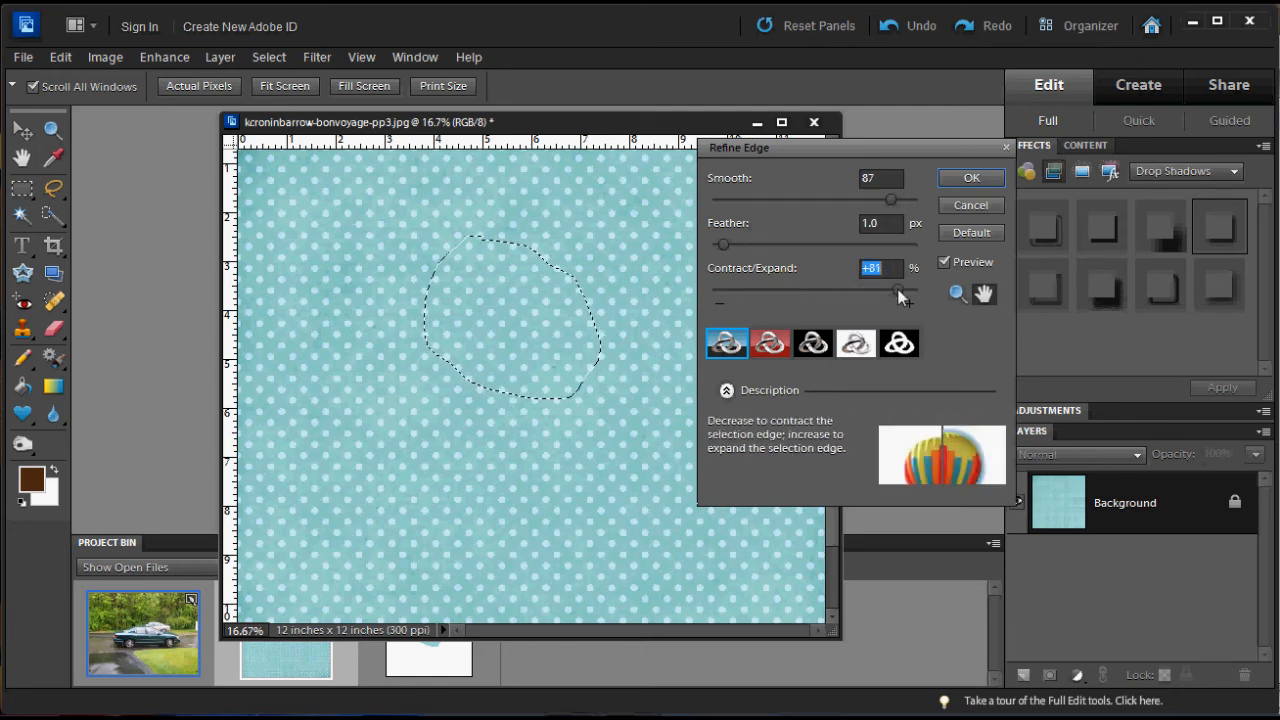
drag(899, 291, 819, 294)
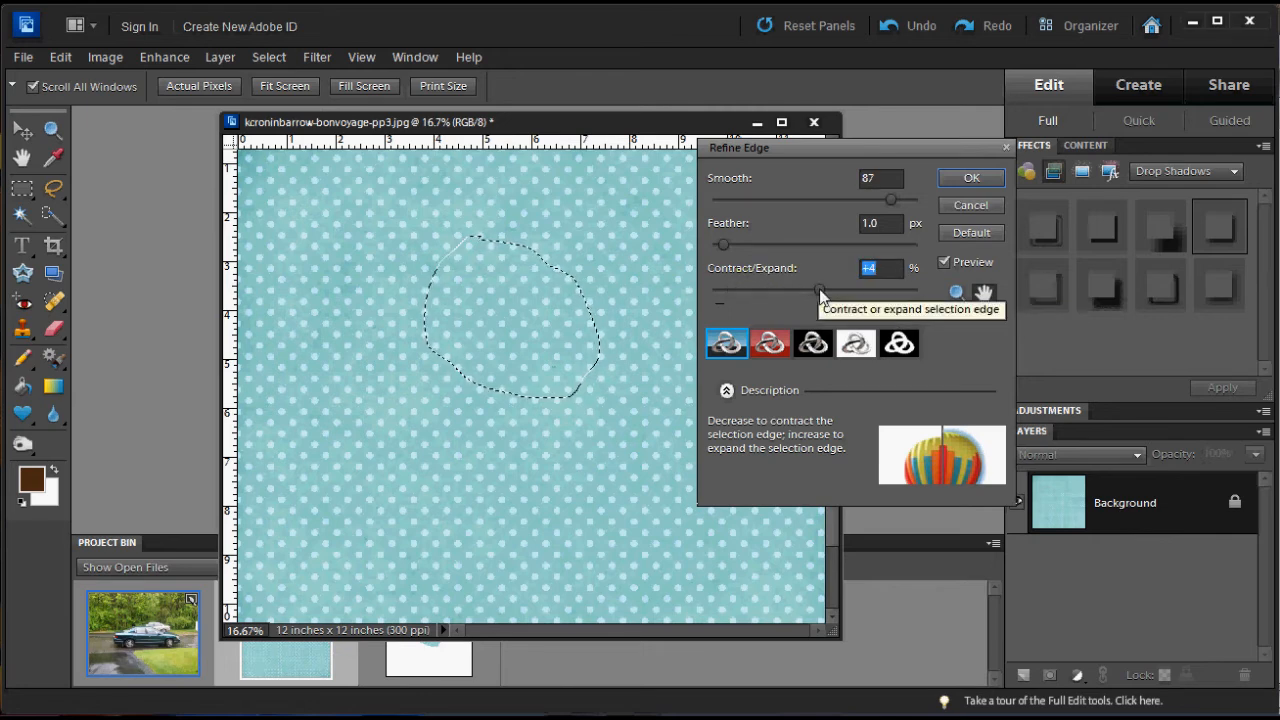
click(646, 401)
drag(646, 401, 500, 249)
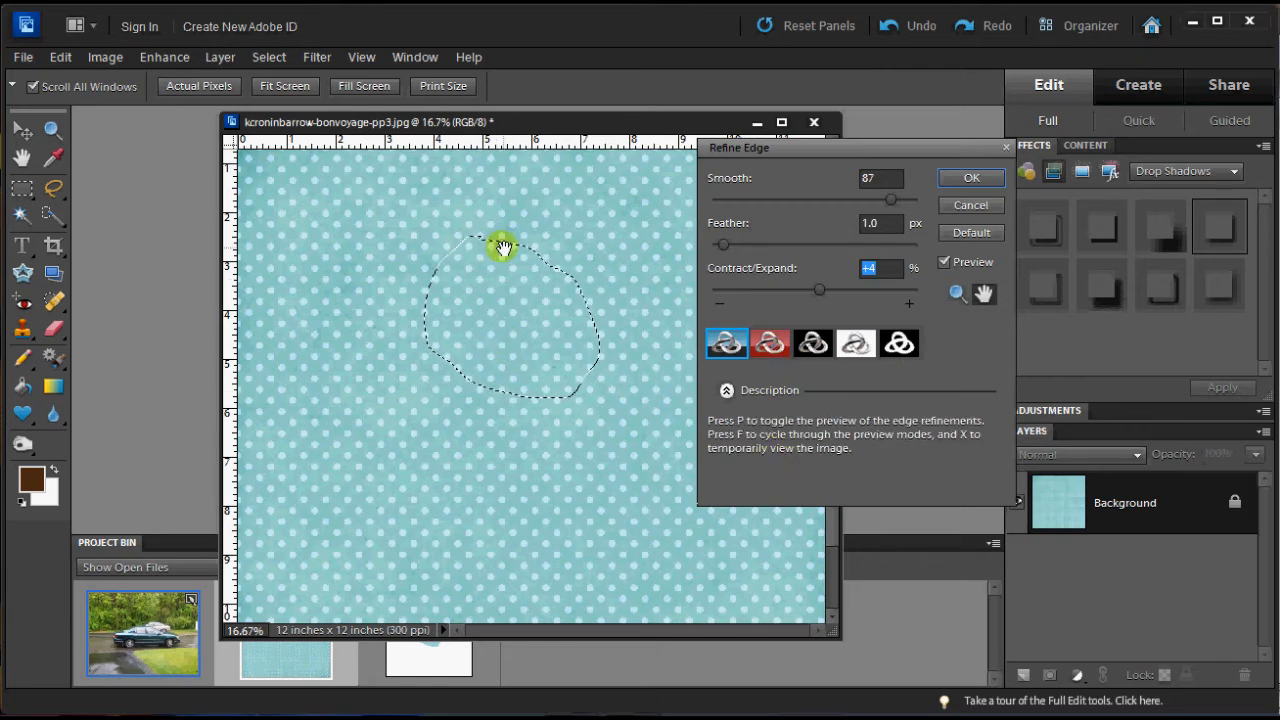
Preview the refined selection with the custom overlay color, on black, on white and as a mask, finishing on the custom overlay.
click(767, 346)
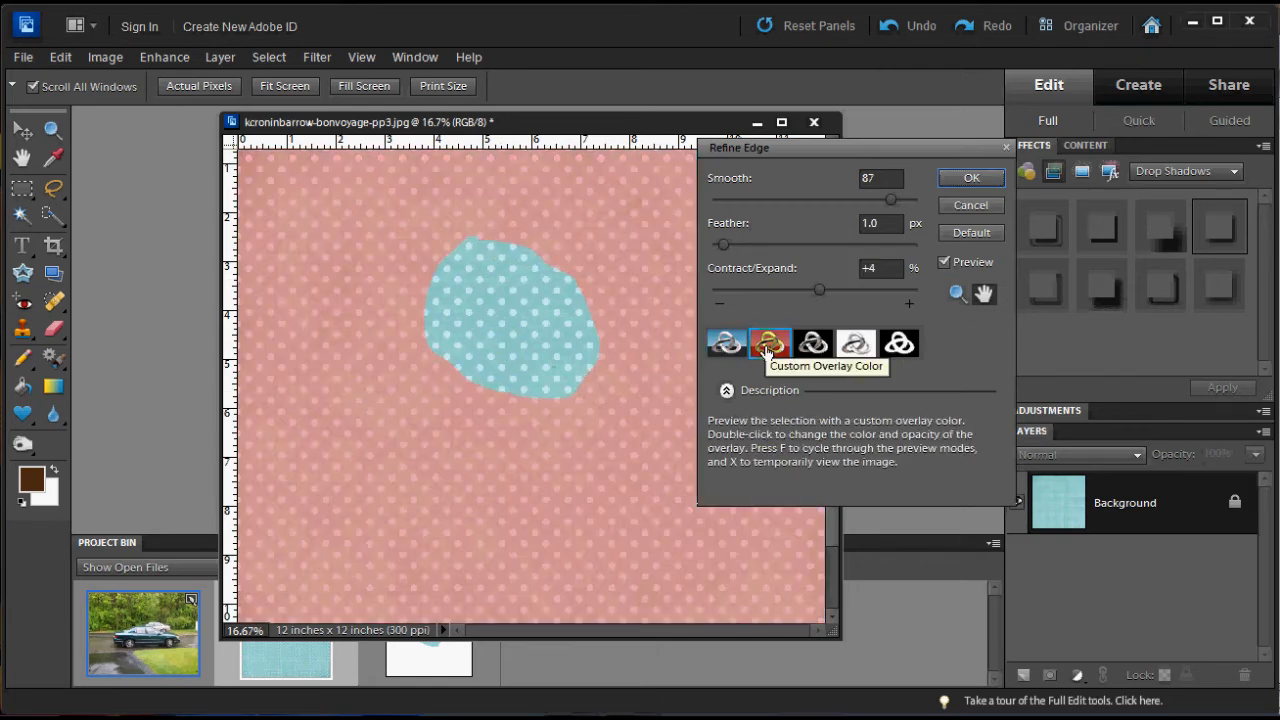
click(813, 345)
click(855, 346)
click(898, 344)
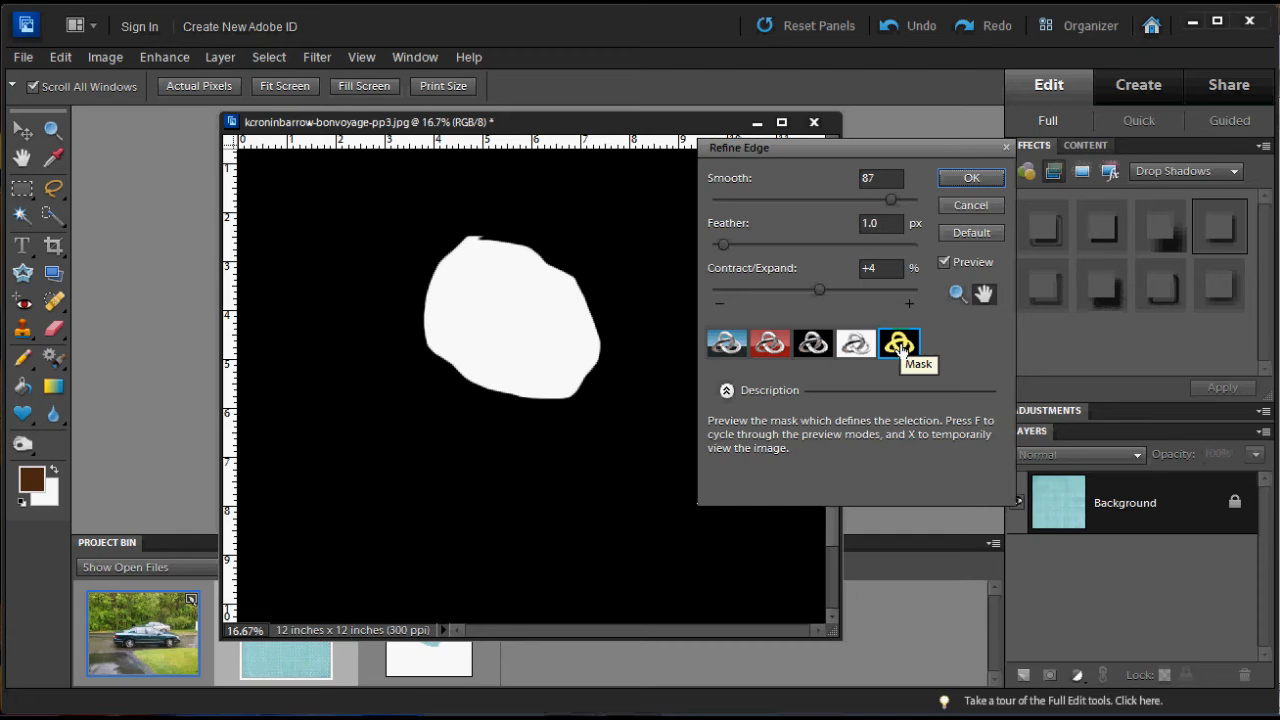
click(769, 343)
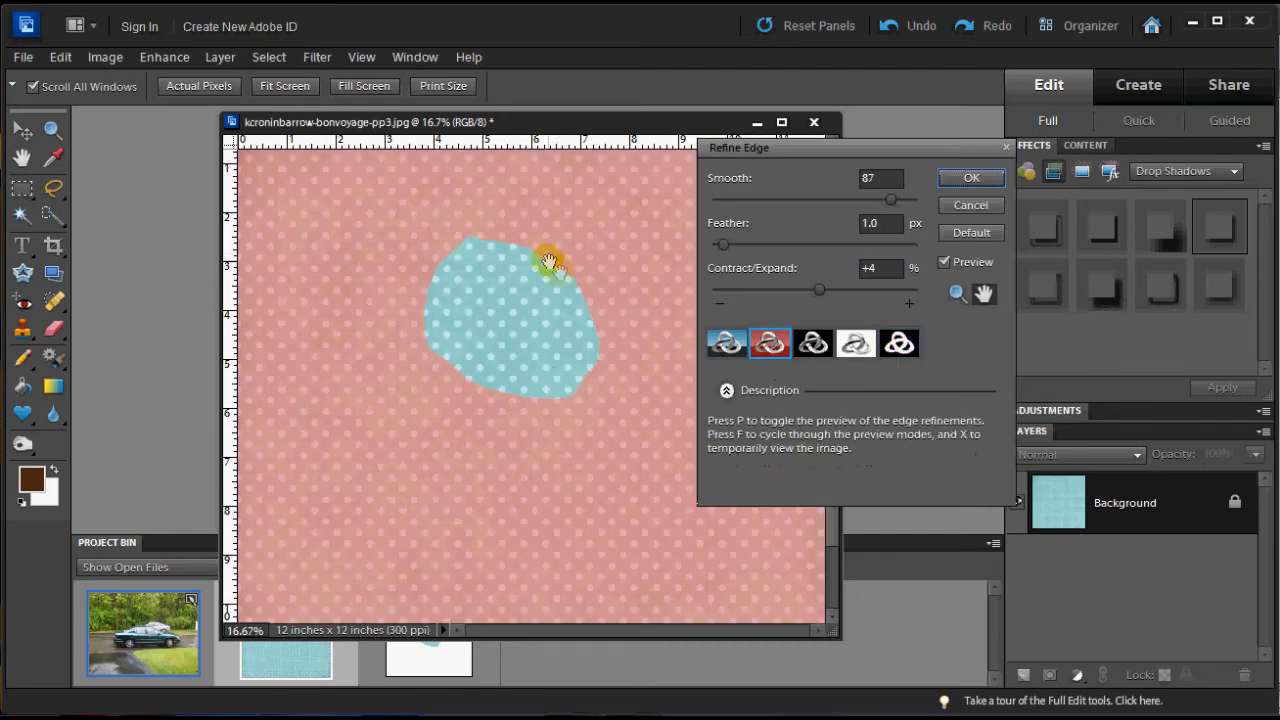
Preview the refined lasso selection on black and reduce Smooth to 27.
click(815, 344)
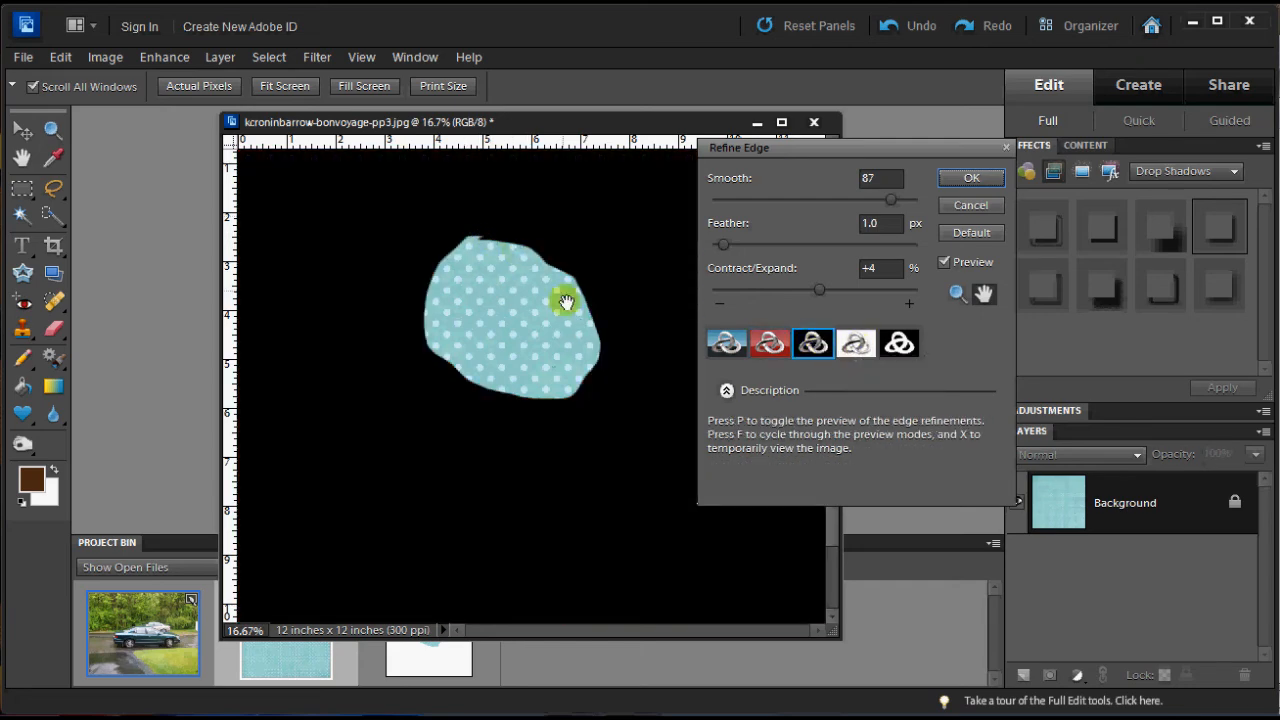
drag(758, 200, 733, 200)
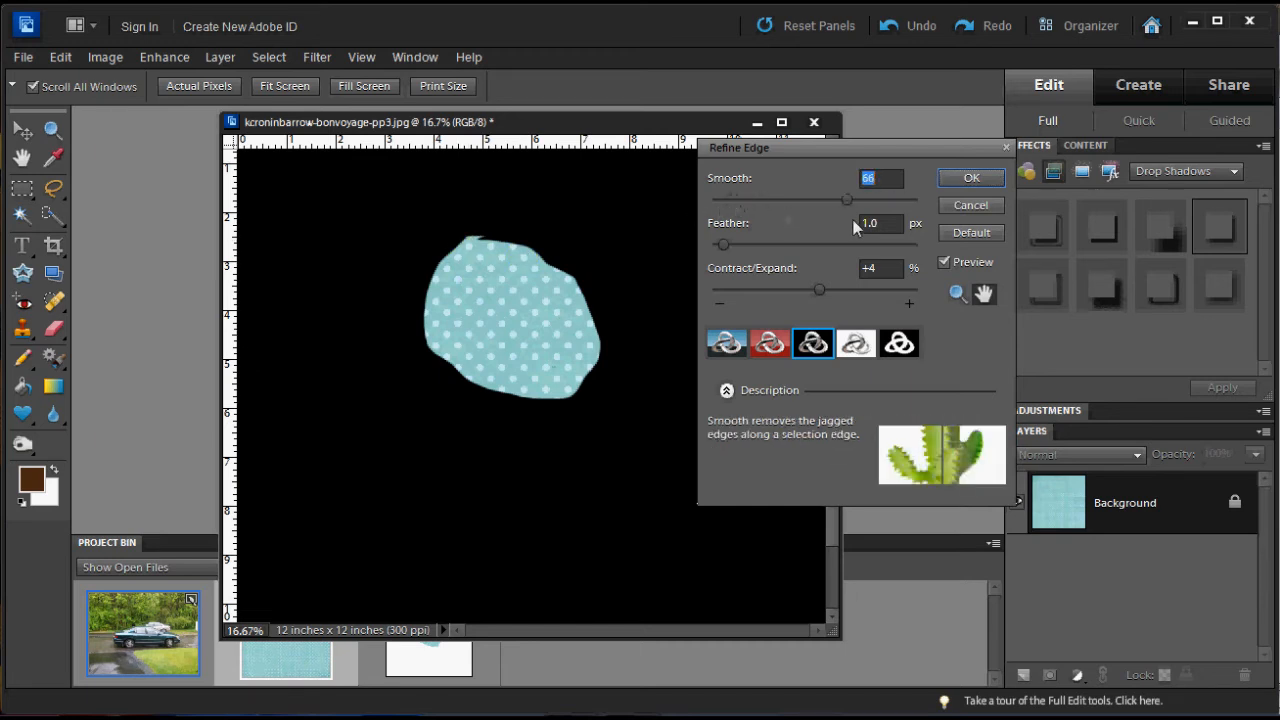
click(862, 199)
click(768, 199)
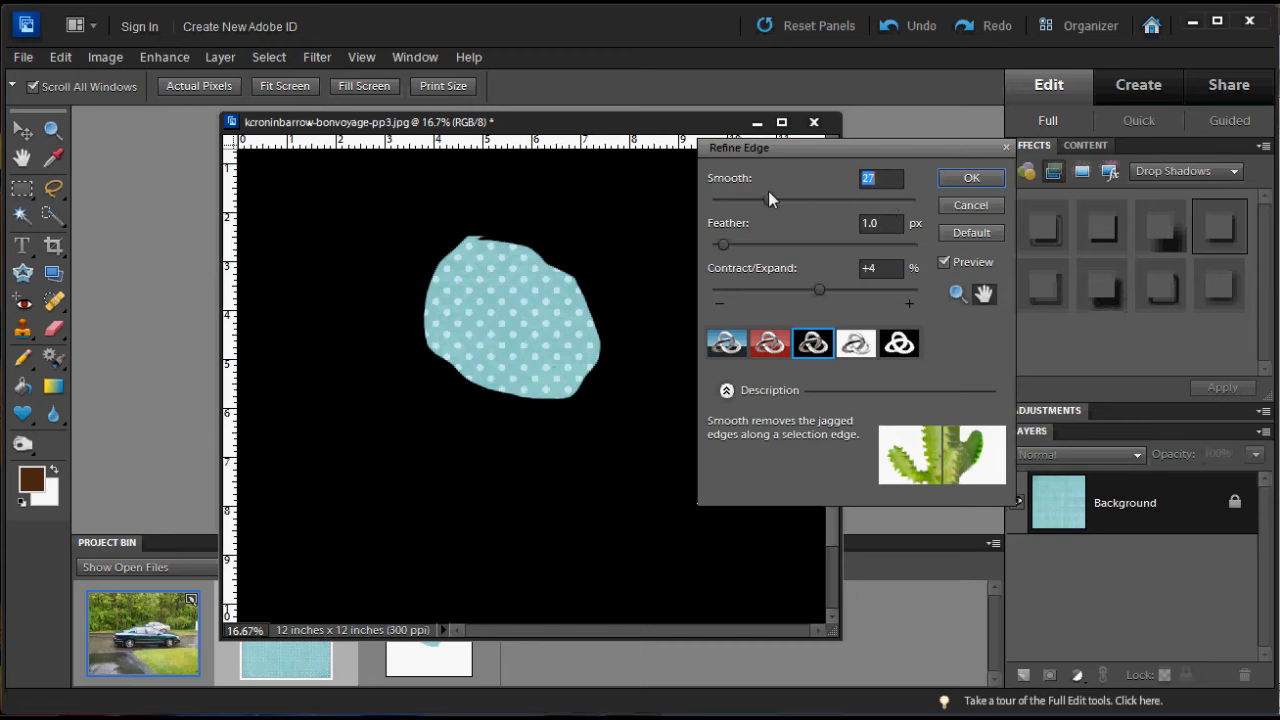
Examine the selection edge up close at 66.7% in the Refine Edge preview, and cancel the refinement.
click(956, 294)
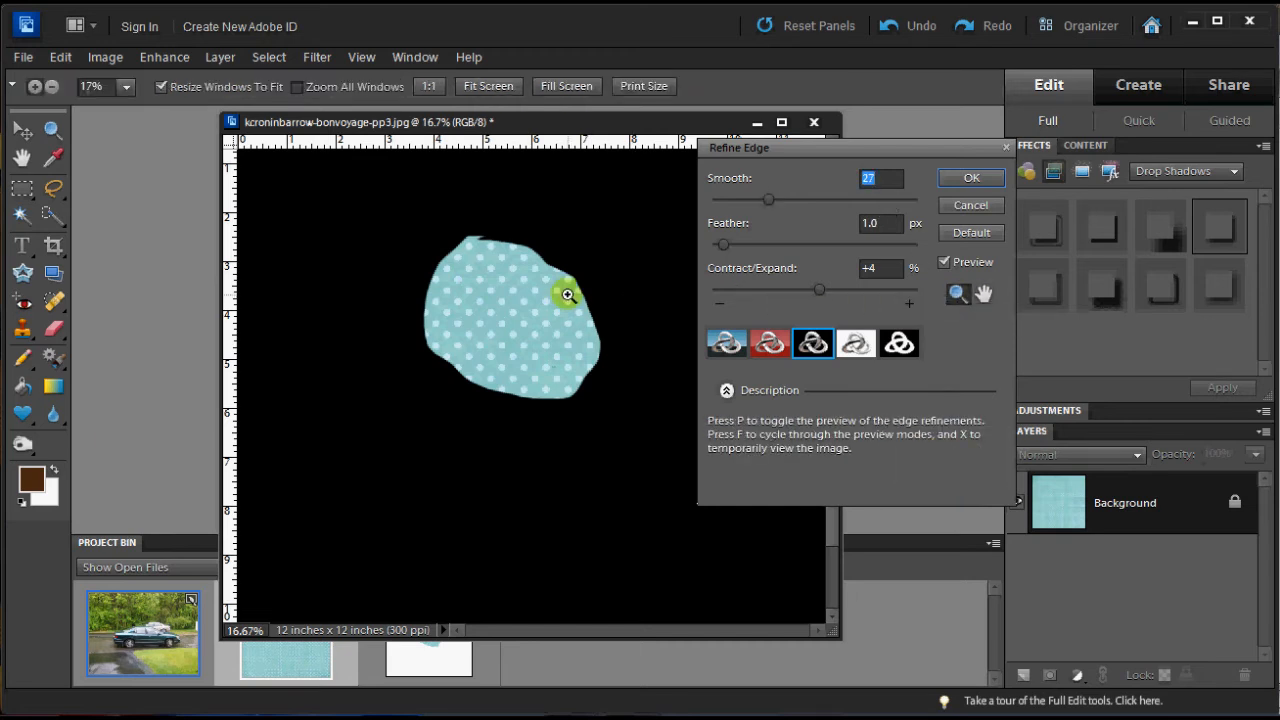
click(565, 292)
click(545, 335)
click(431, 268)
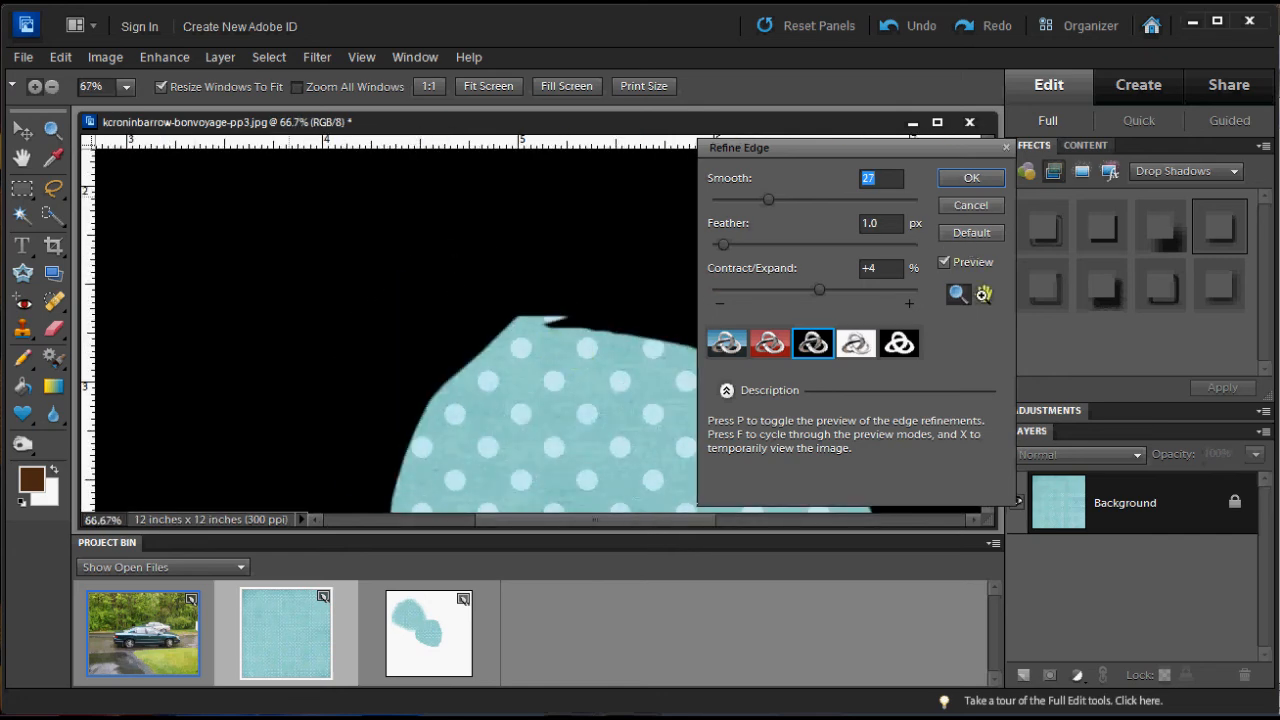
click(983, 295)
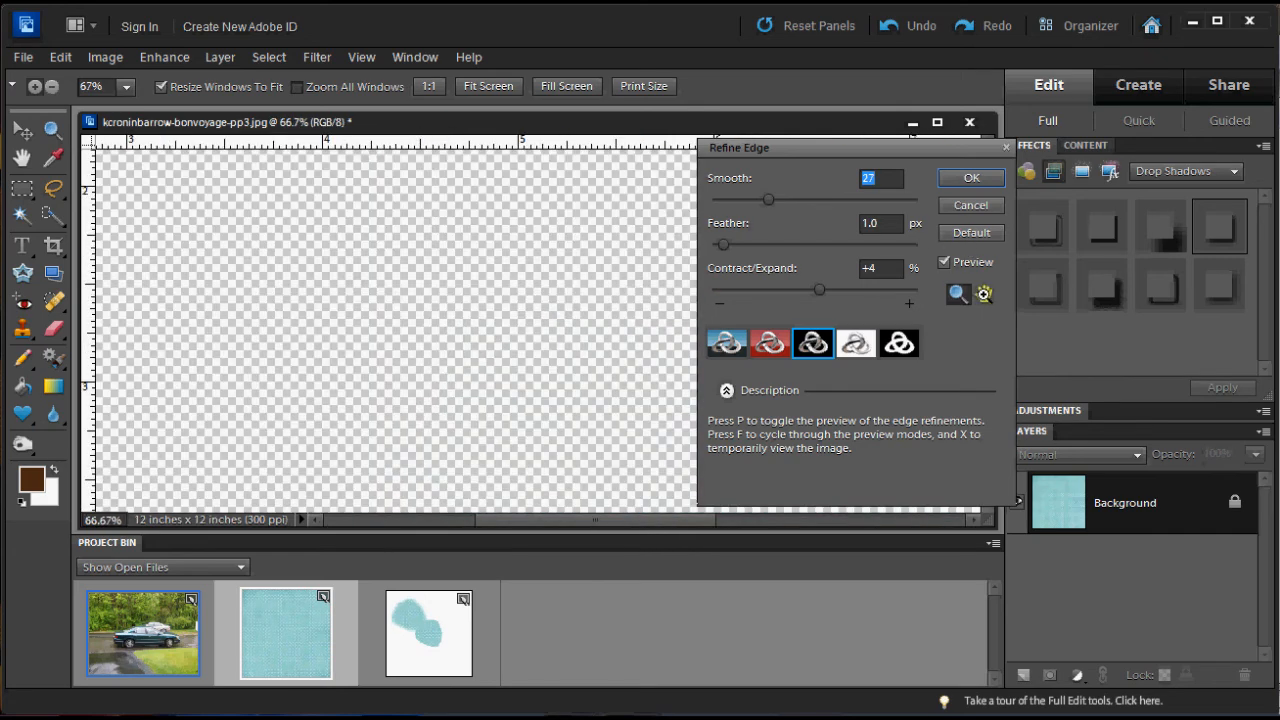
click(984, 295)
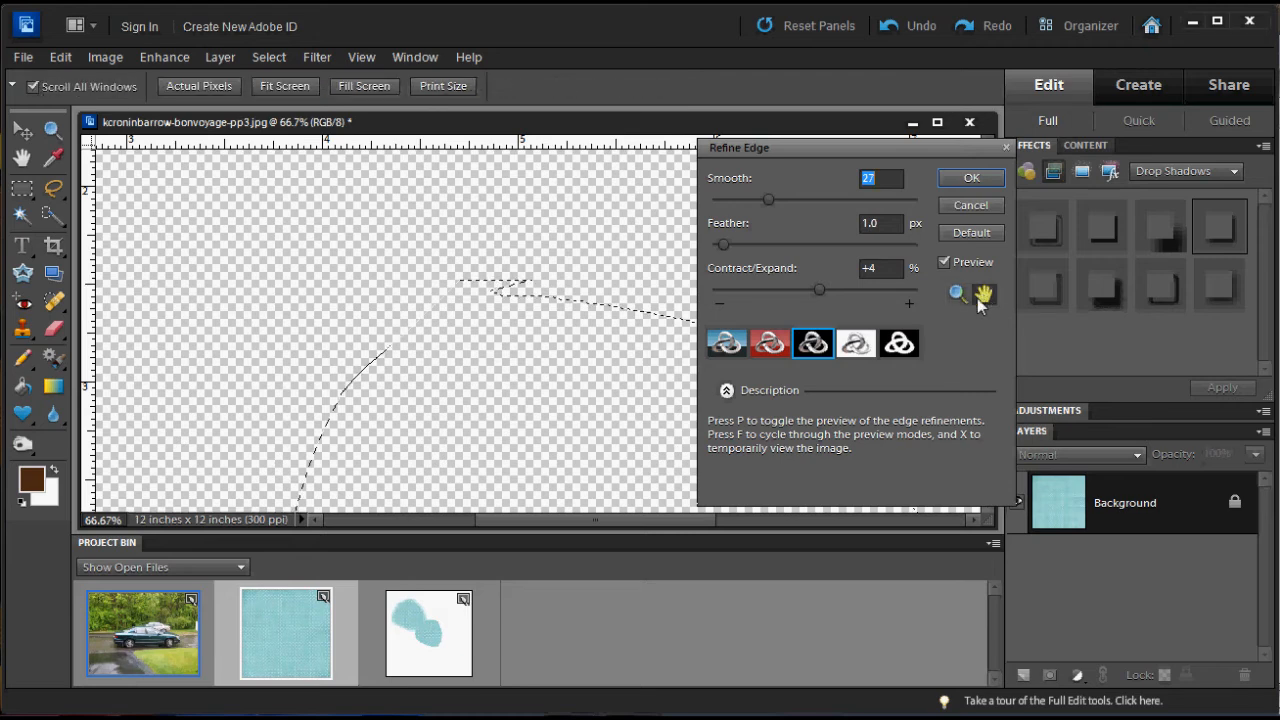
drag(571, 300, 523, 423)
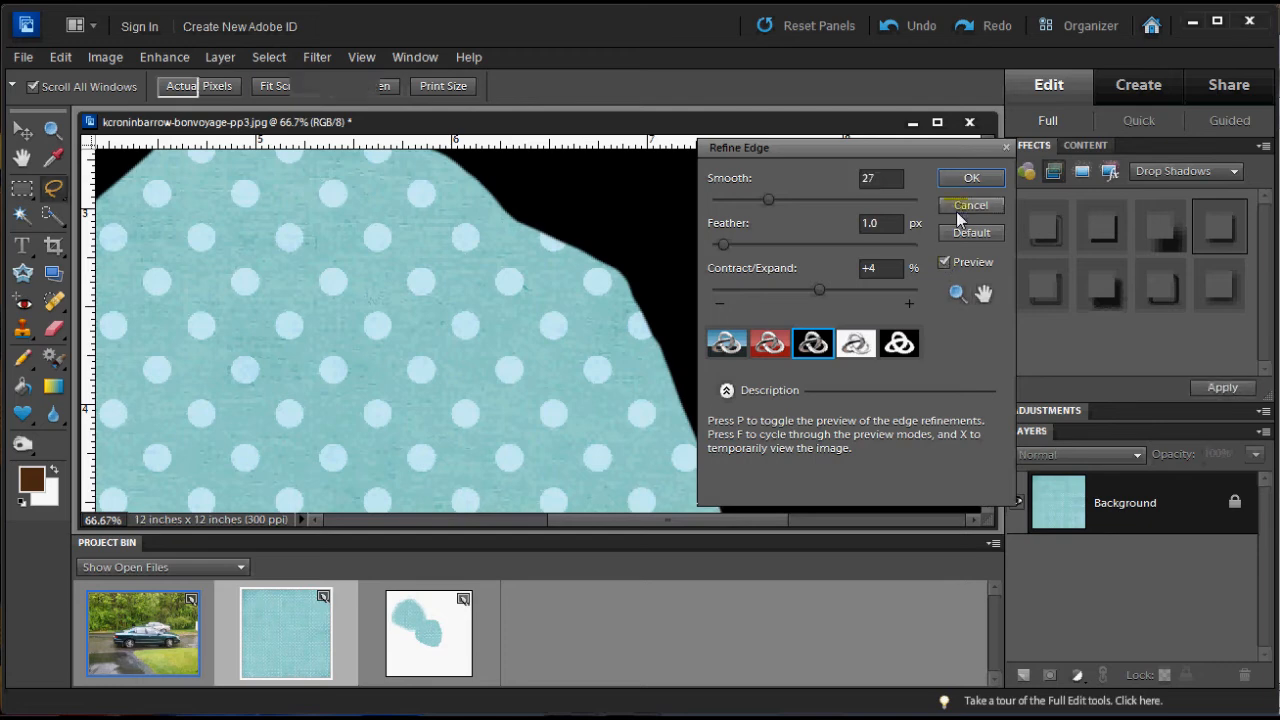
click(958, 207)
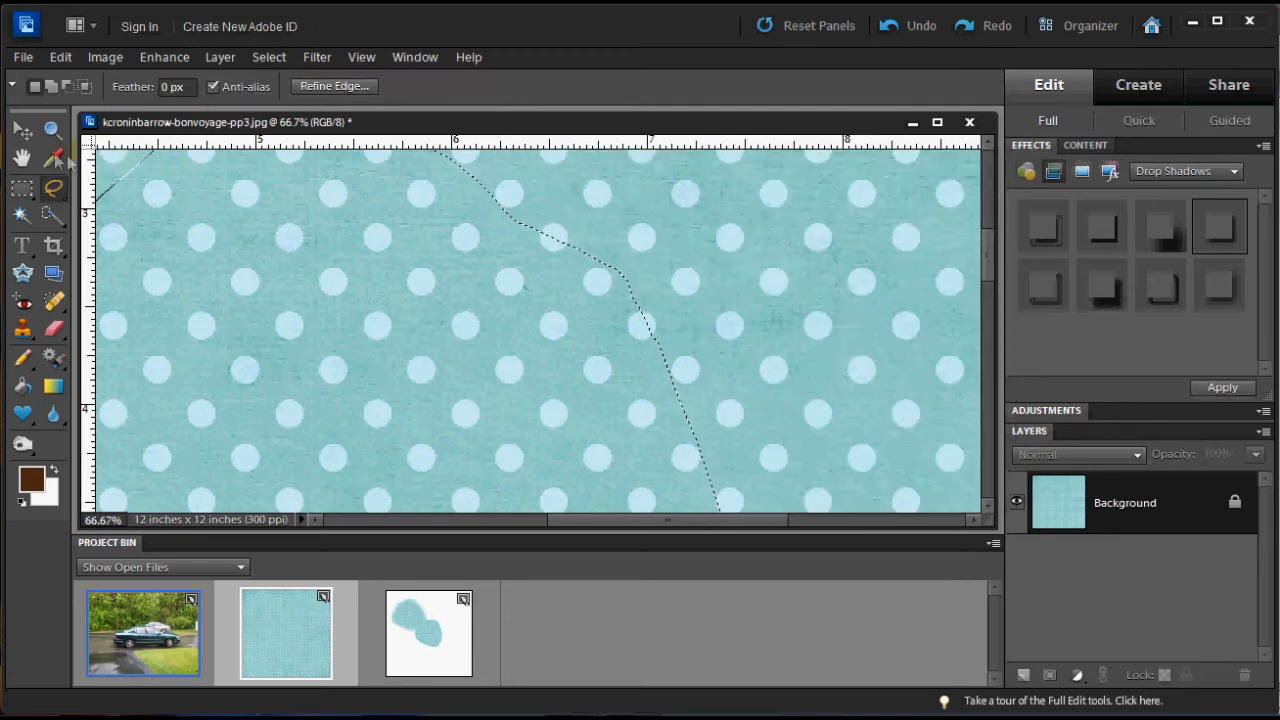
Deselect the rounded freehand selection on the polka-dot paper.
click(53, 130)
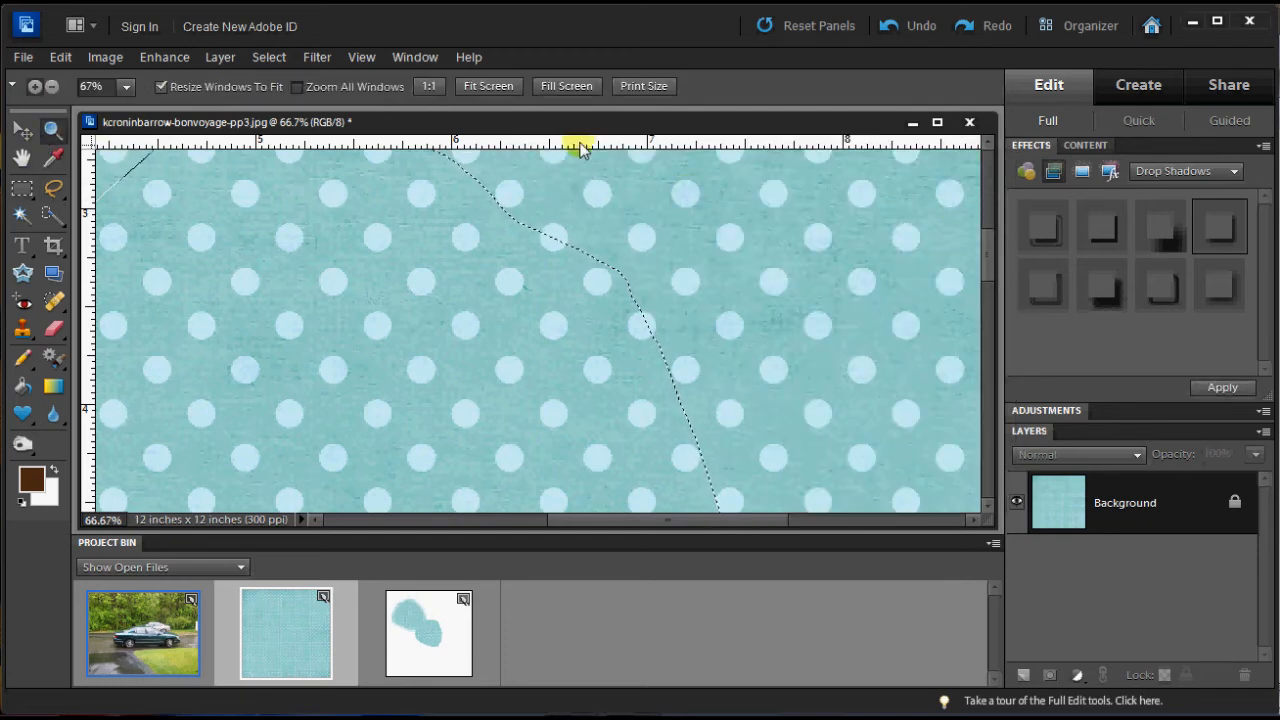
click(578, 86)
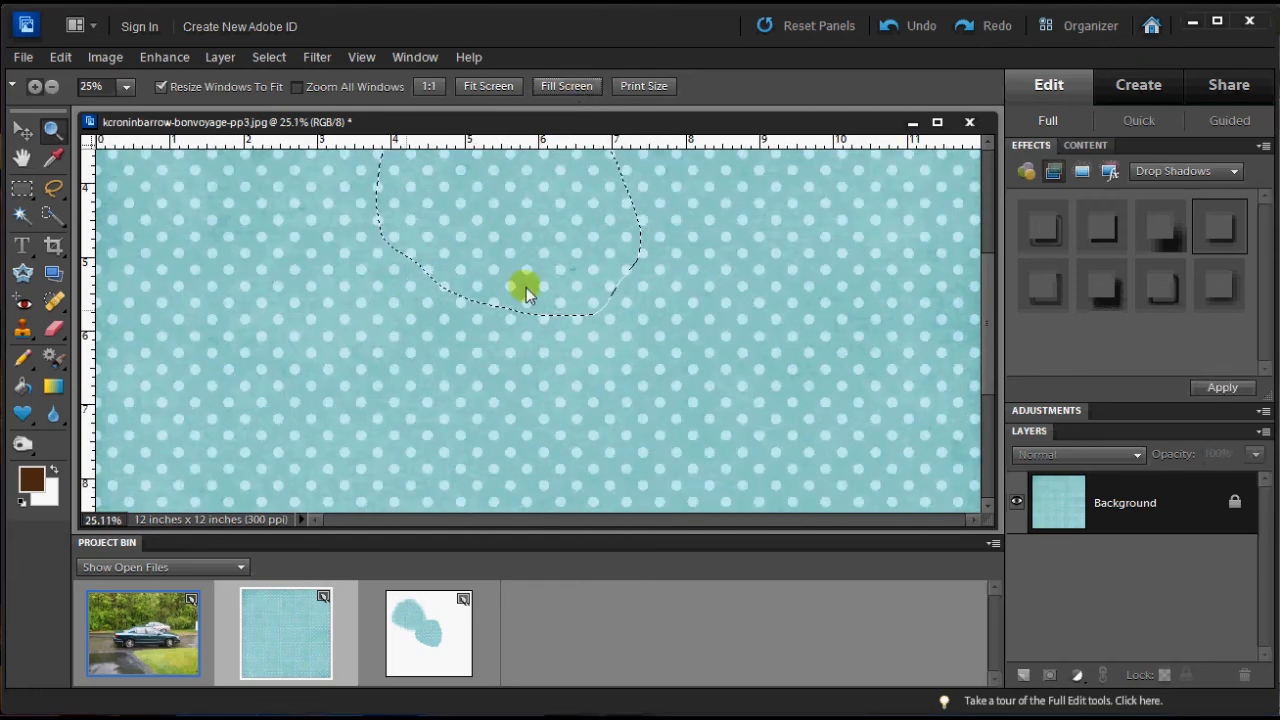
mouse_move(988, 253)
mouse_down()
mouse_move(977, 176)
mouse_move(977, 213)
mouse_up()
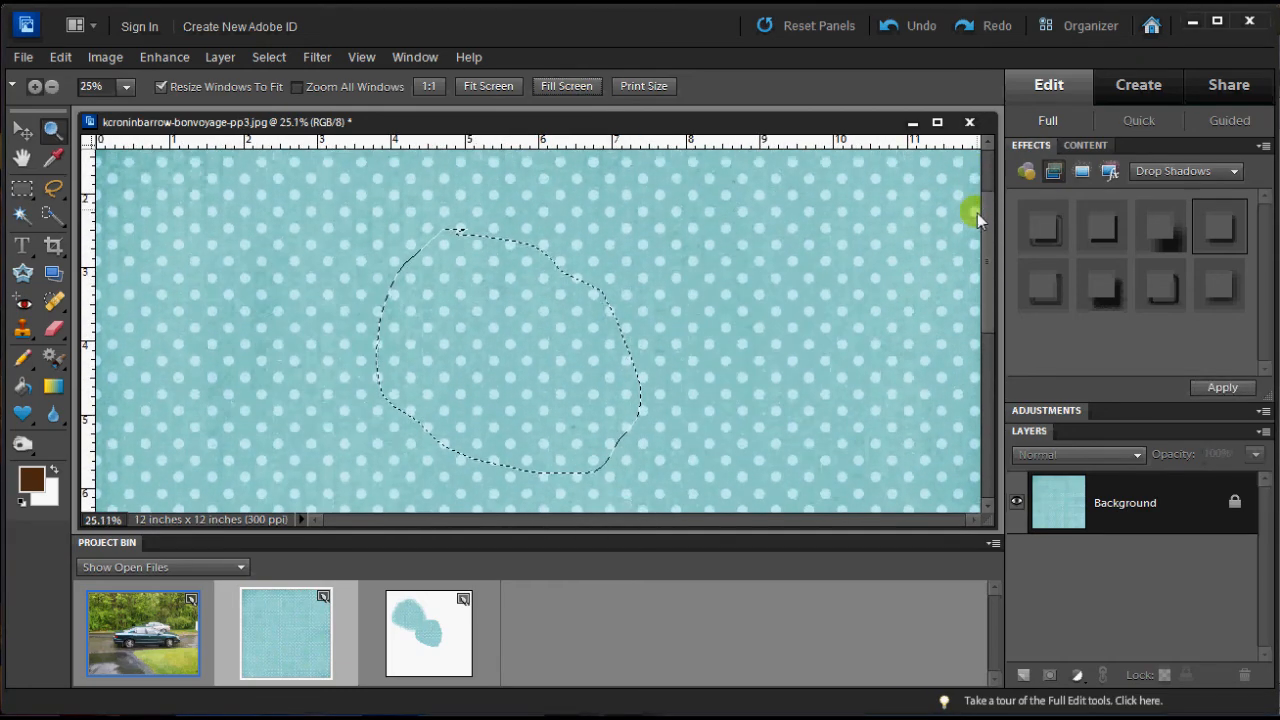
click(264, 58)
click(268, 94)
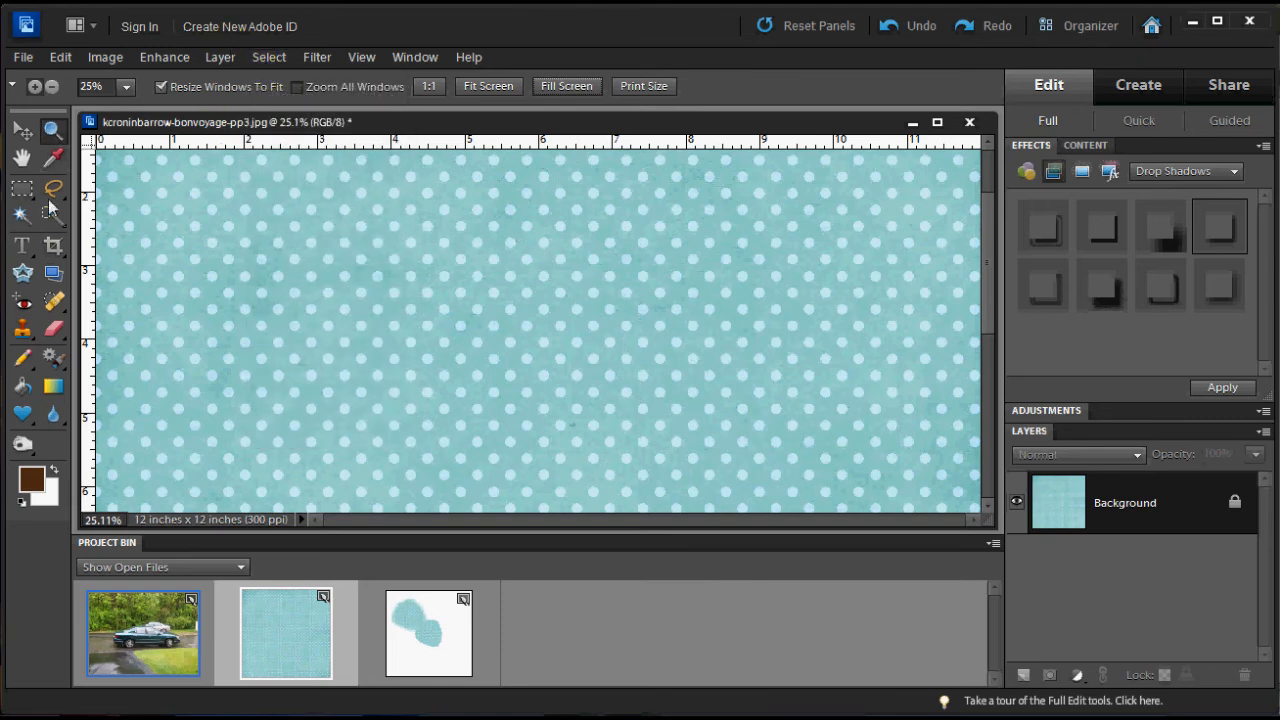
Draw a closed cross-shaped selection about 4.4 inches wide and 4.6 inches tall on the paper with the Polygonal Lasso Tool.
click(54, 188)
click(63, 194)
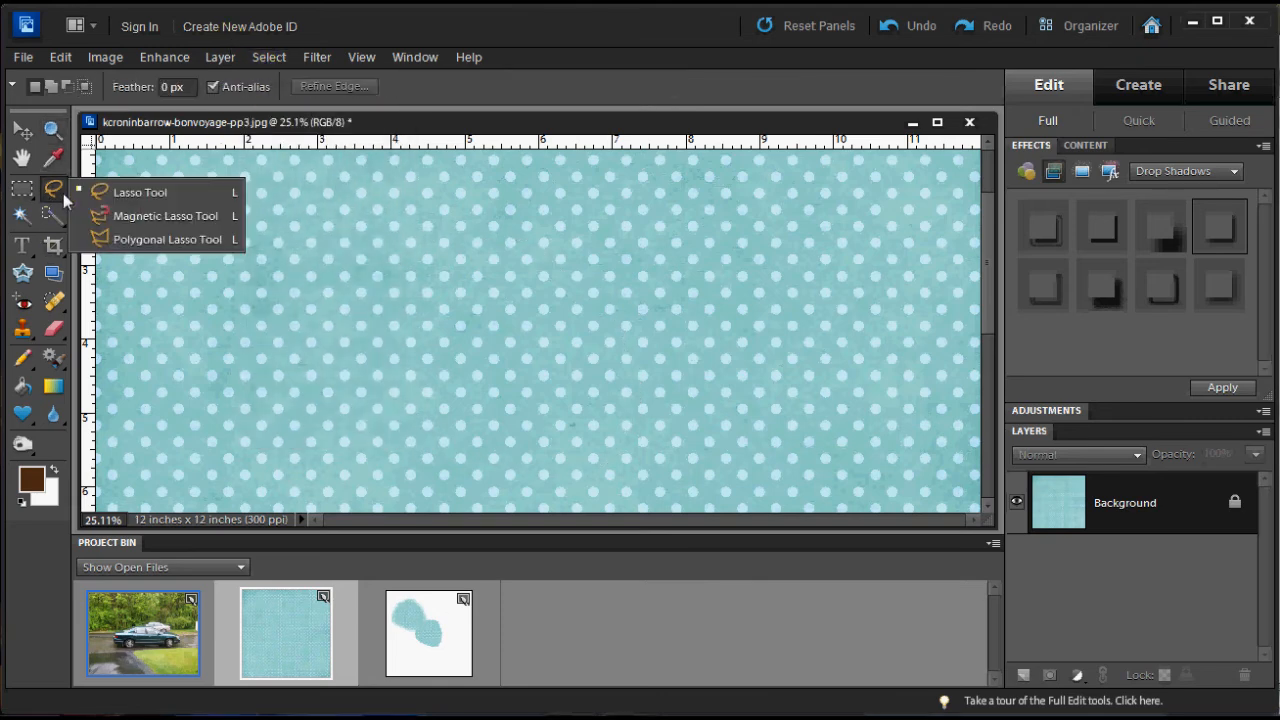
click(100, 240)
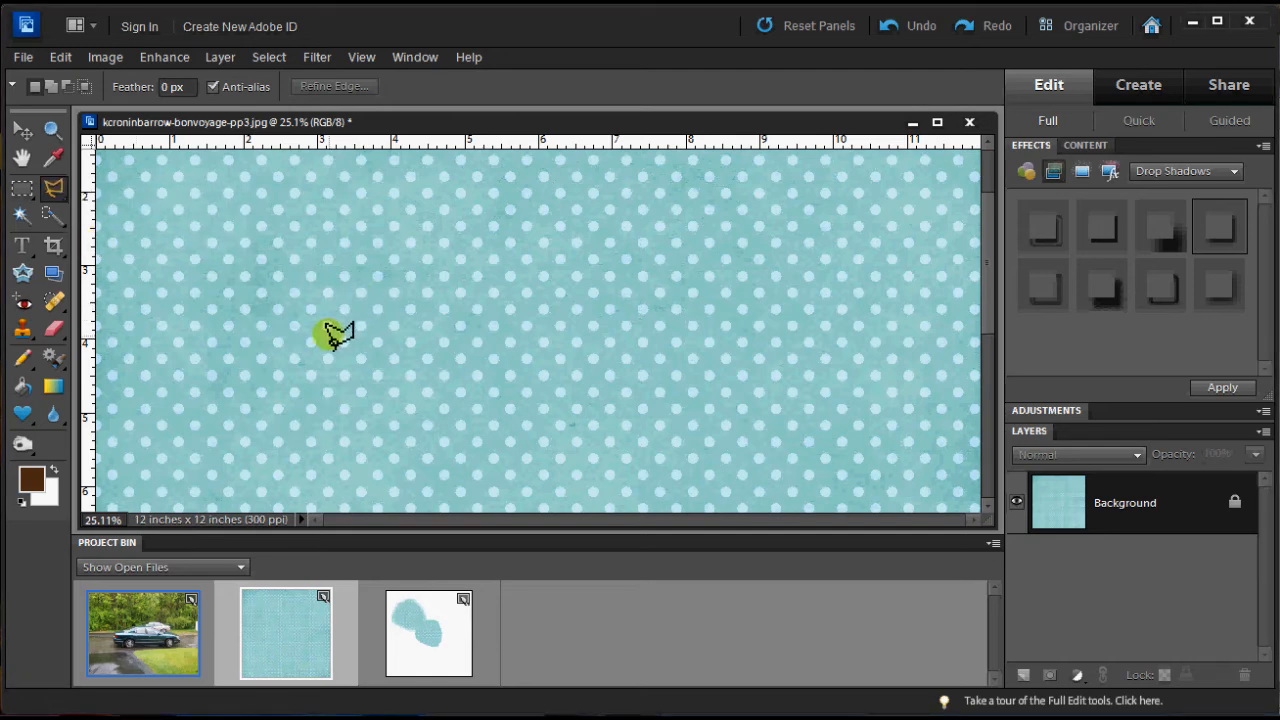
click(330, 334)
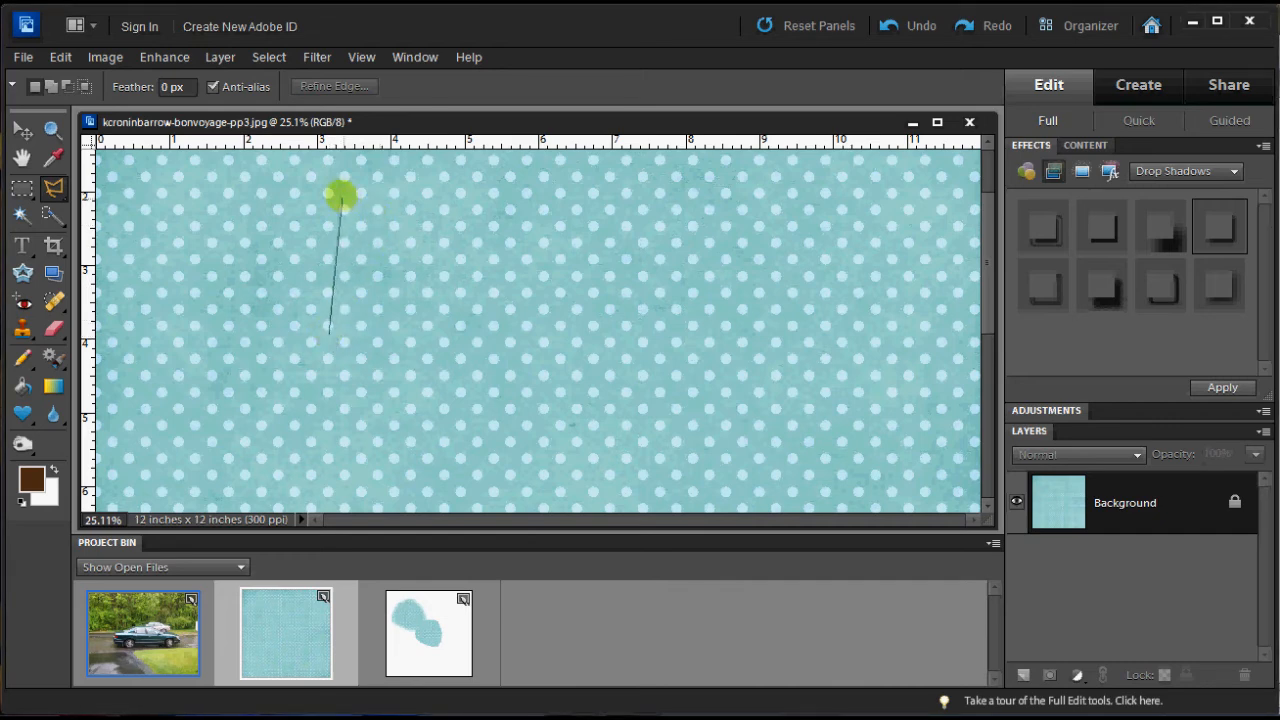
click(338, 195)
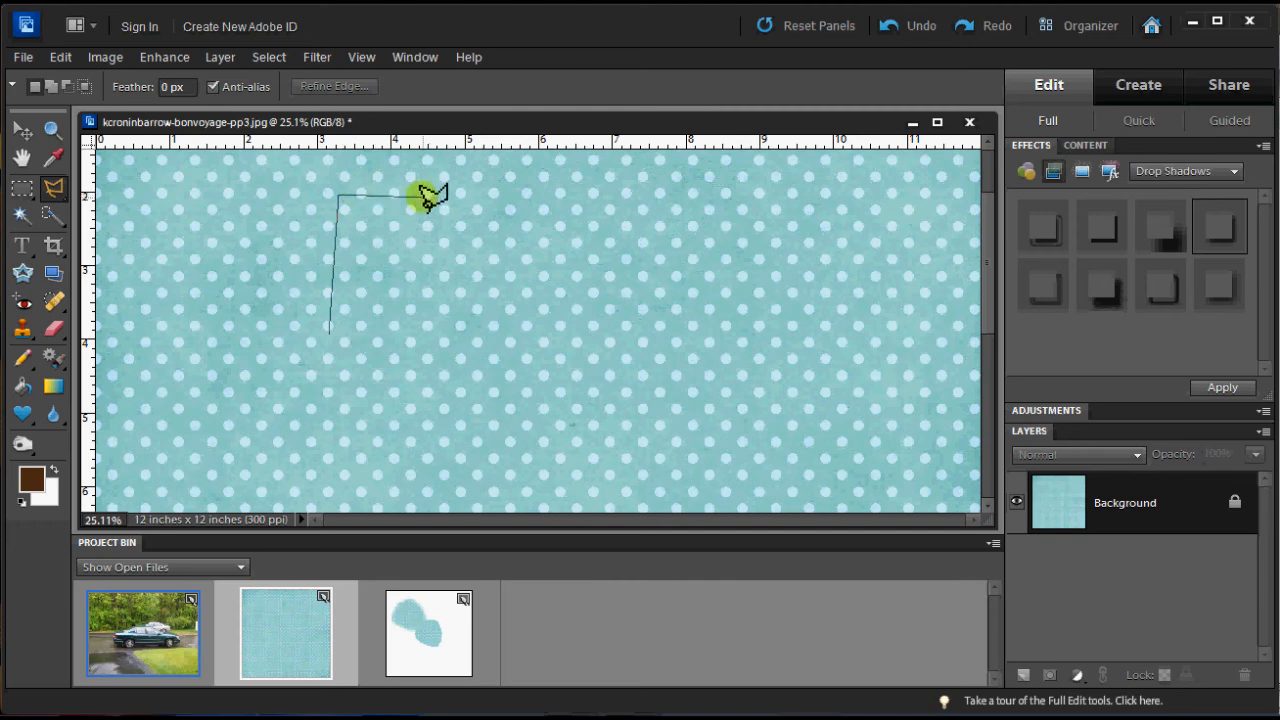
click(422, 197)
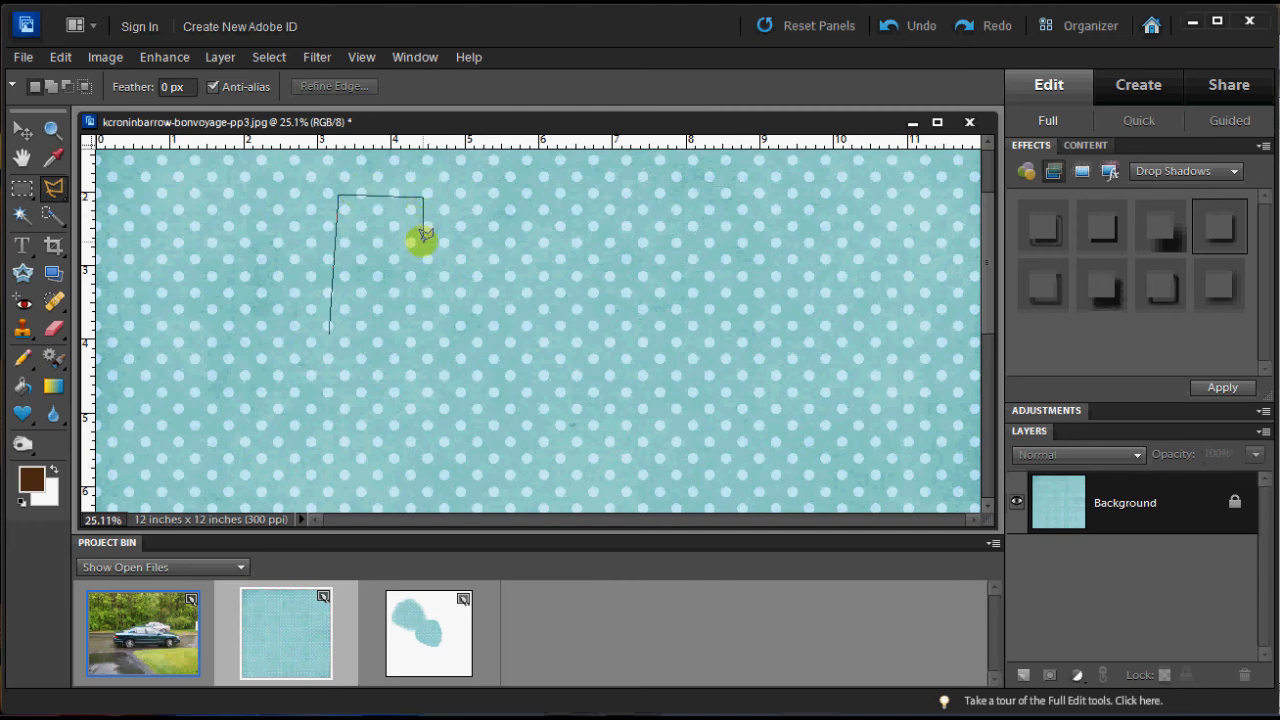
click(420, 333)
click(538, 333)
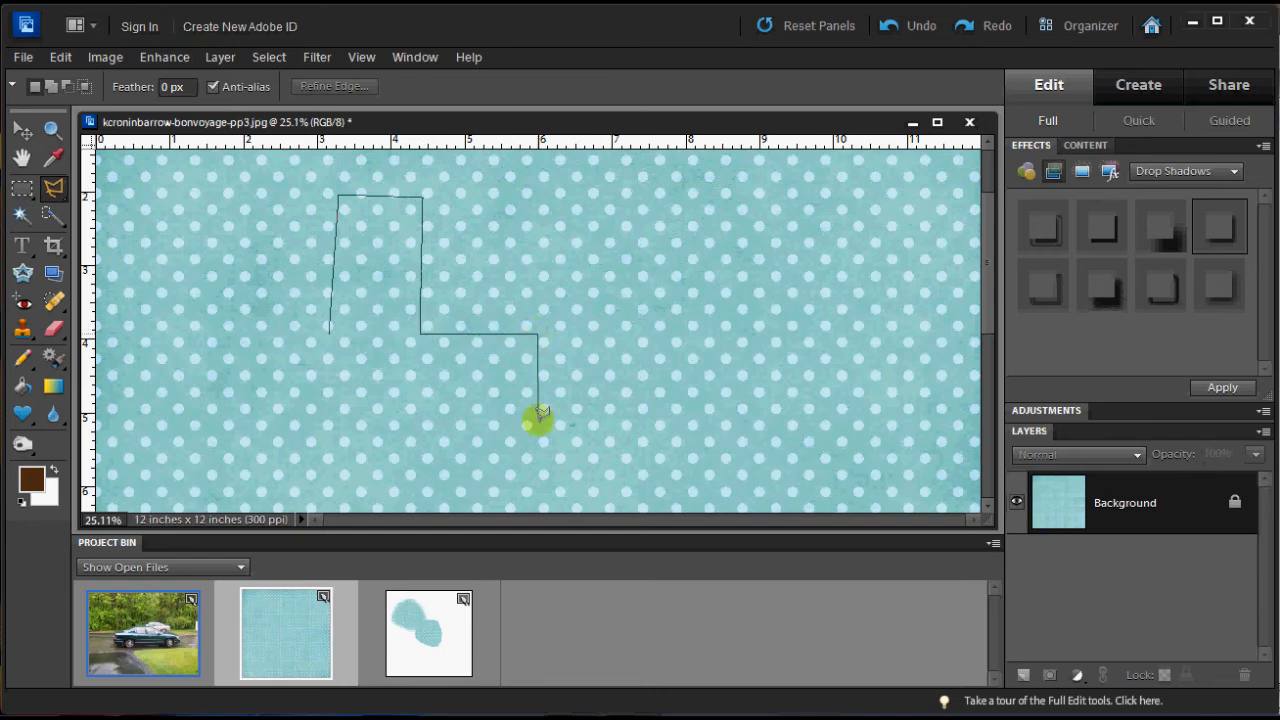
click(539, 421)
click(422, 422)
click(422, 502)
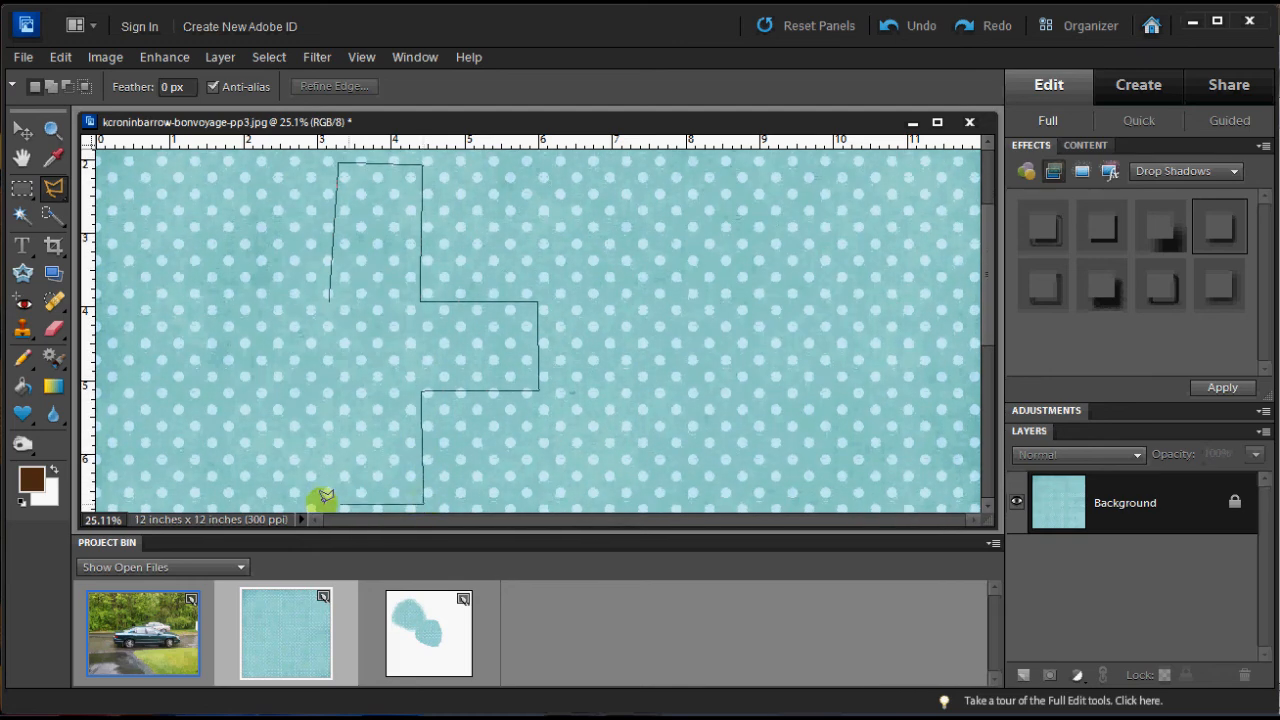
click(325, 503)
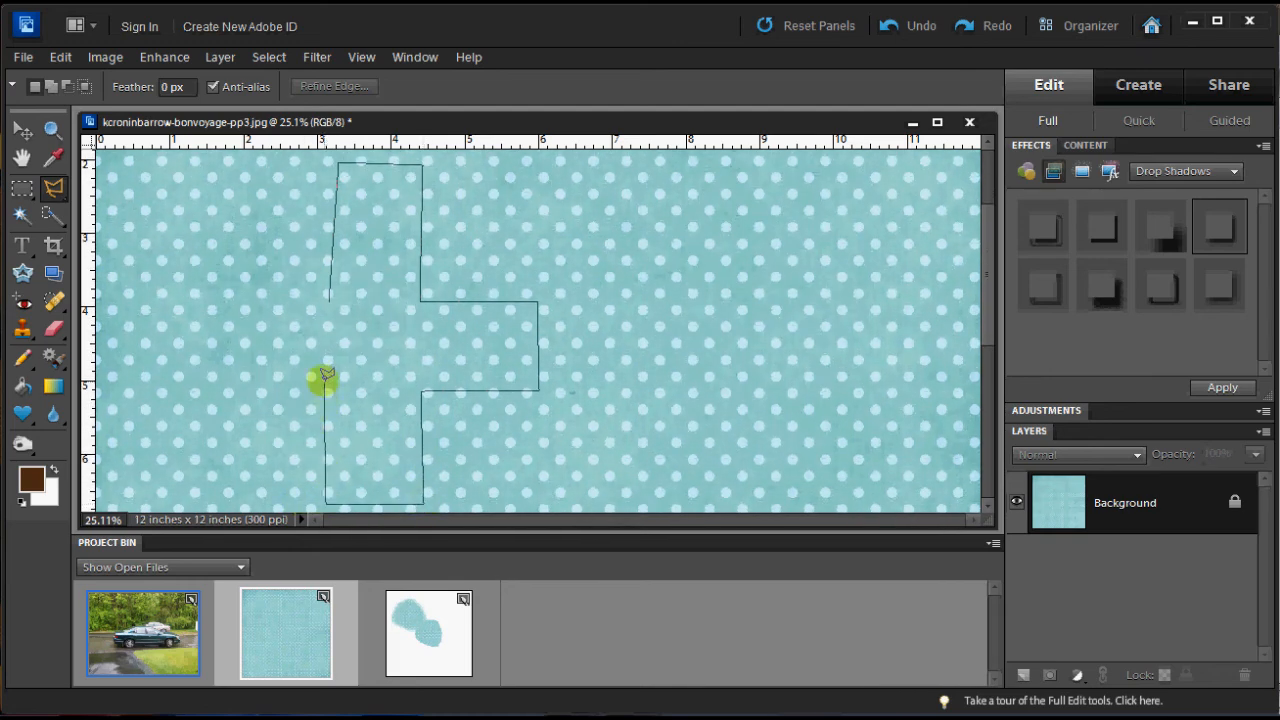
click(324, 382)
click(210, 386)
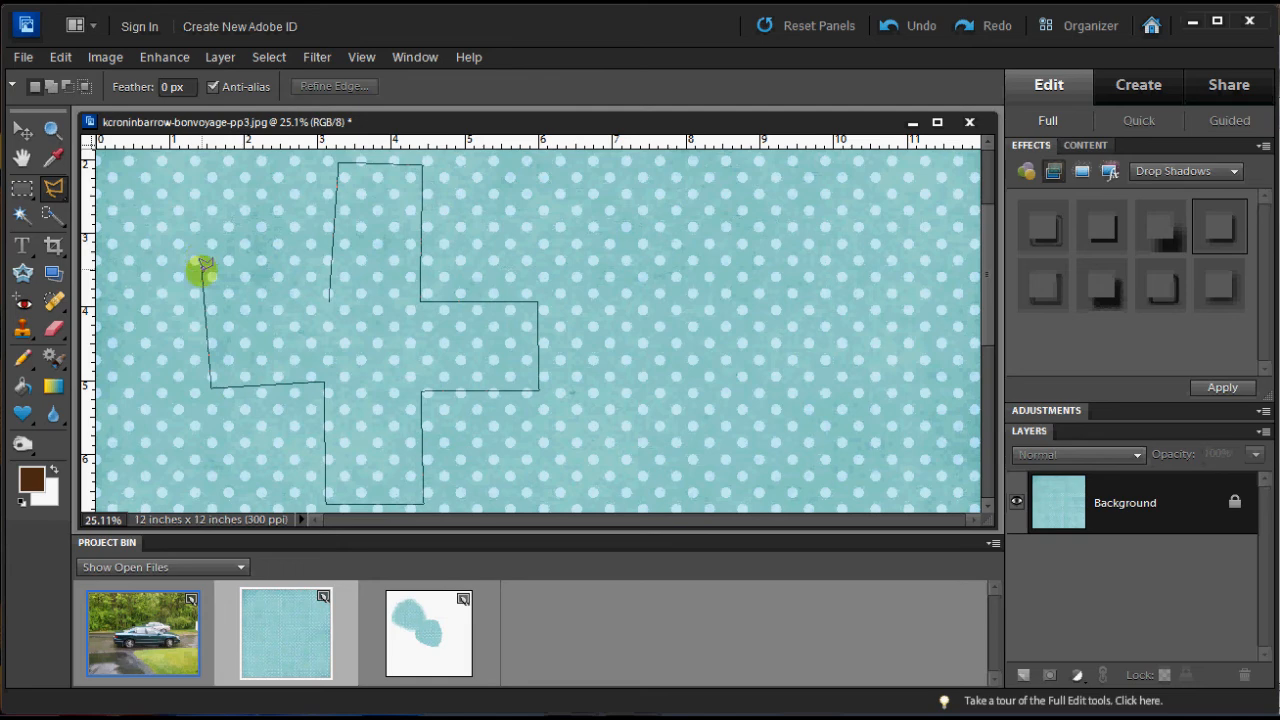
click(210, 282)
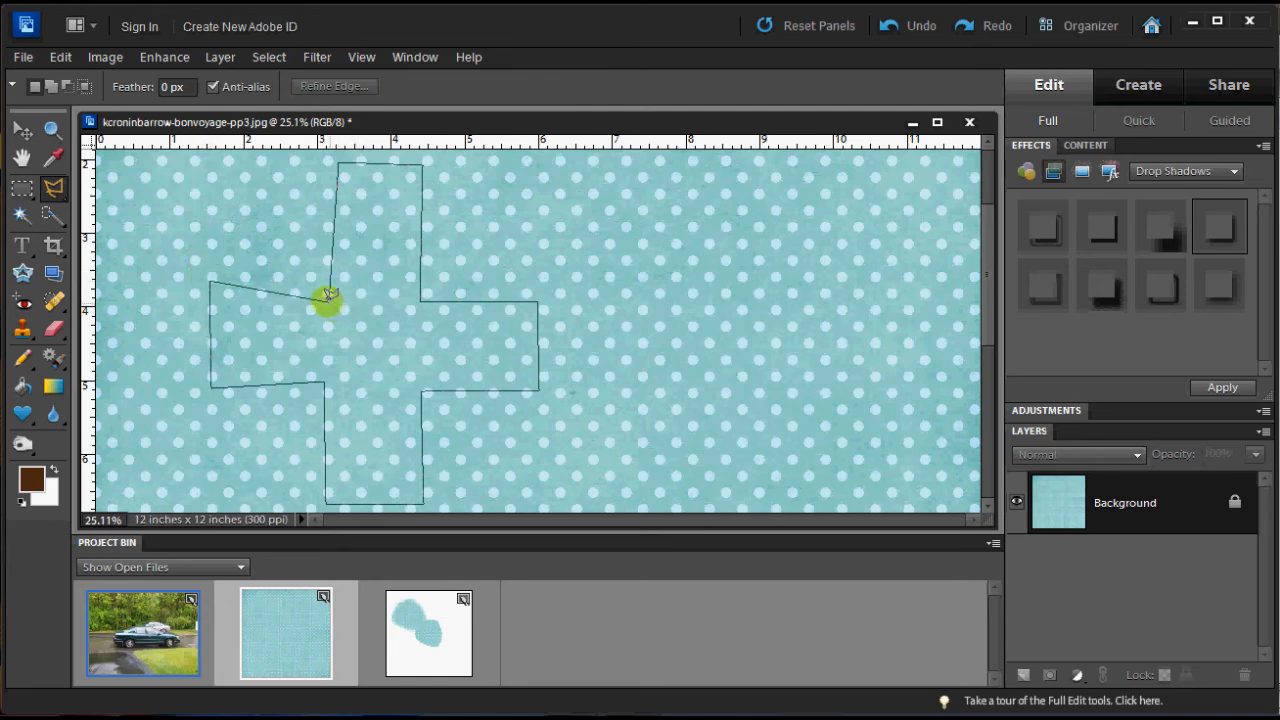
click(329, 296)
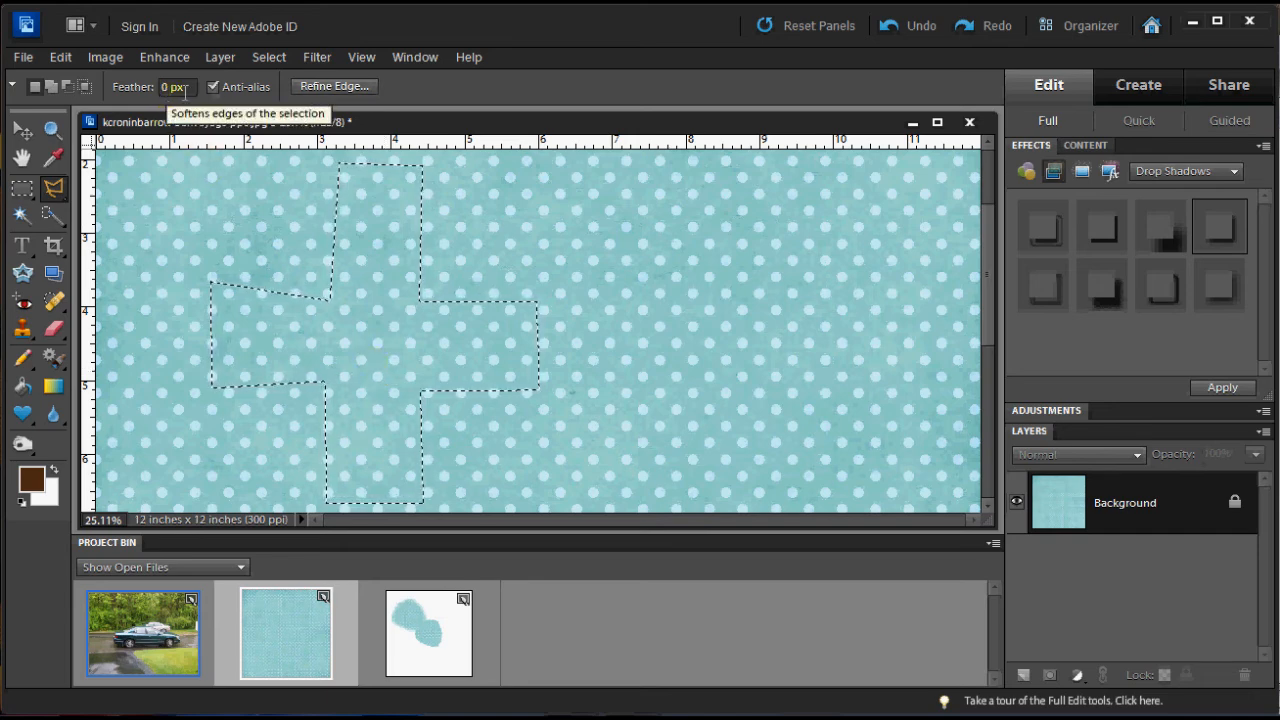
Try Smooth 45 and Contract/Expand -33% in Refine Edge on the cross-shaped selection, and cancel the refinement.
click(318, 86)
drag(753, 198, 802, 200)
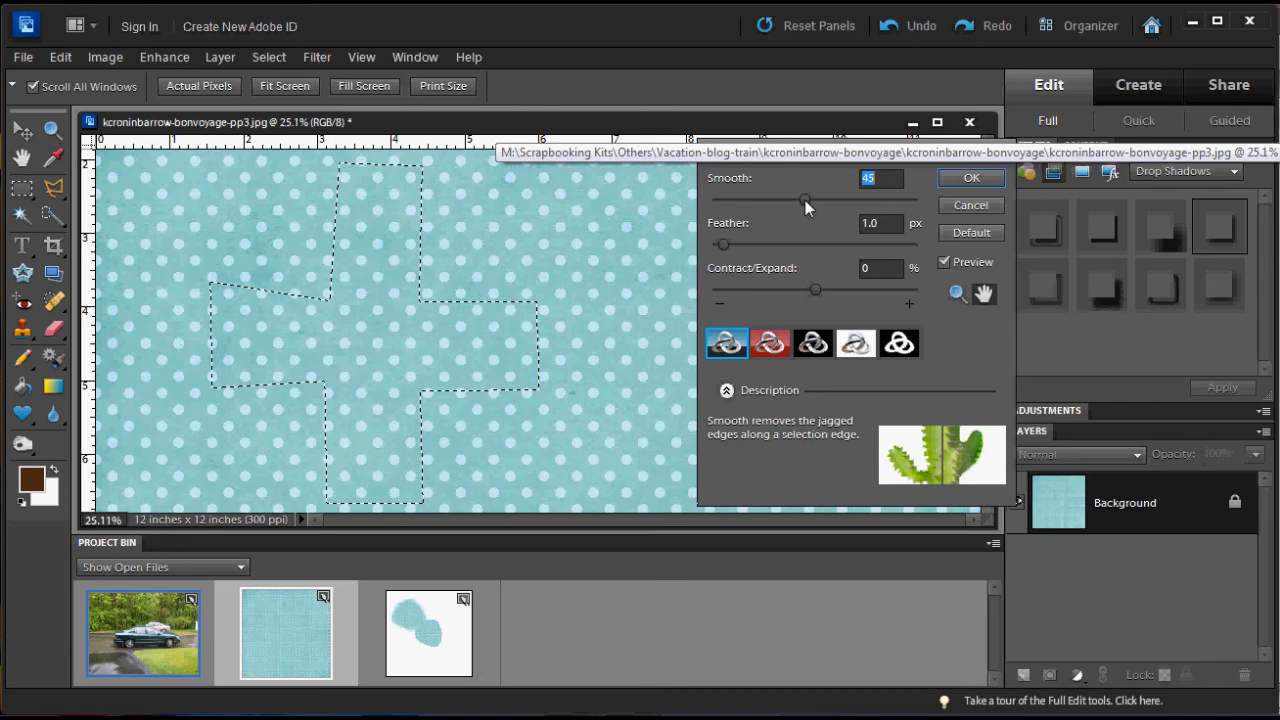
drag(817, 292, 781, 290)
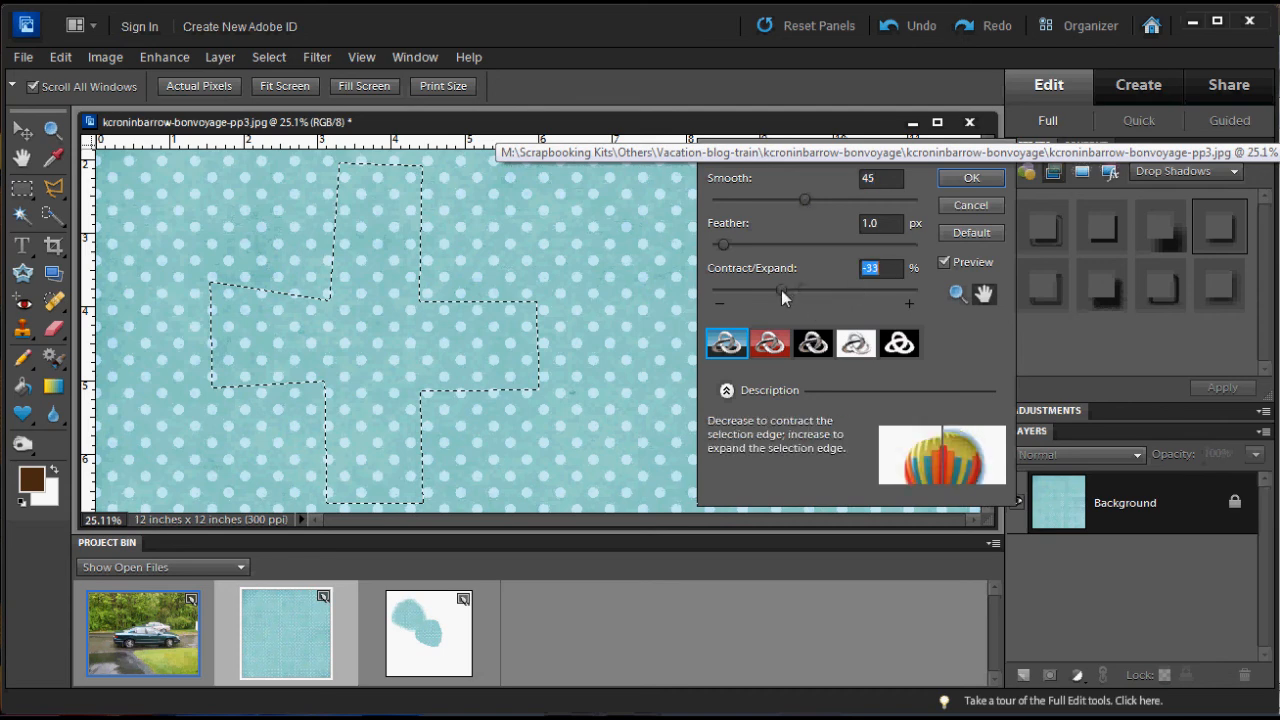
click(970, 205)
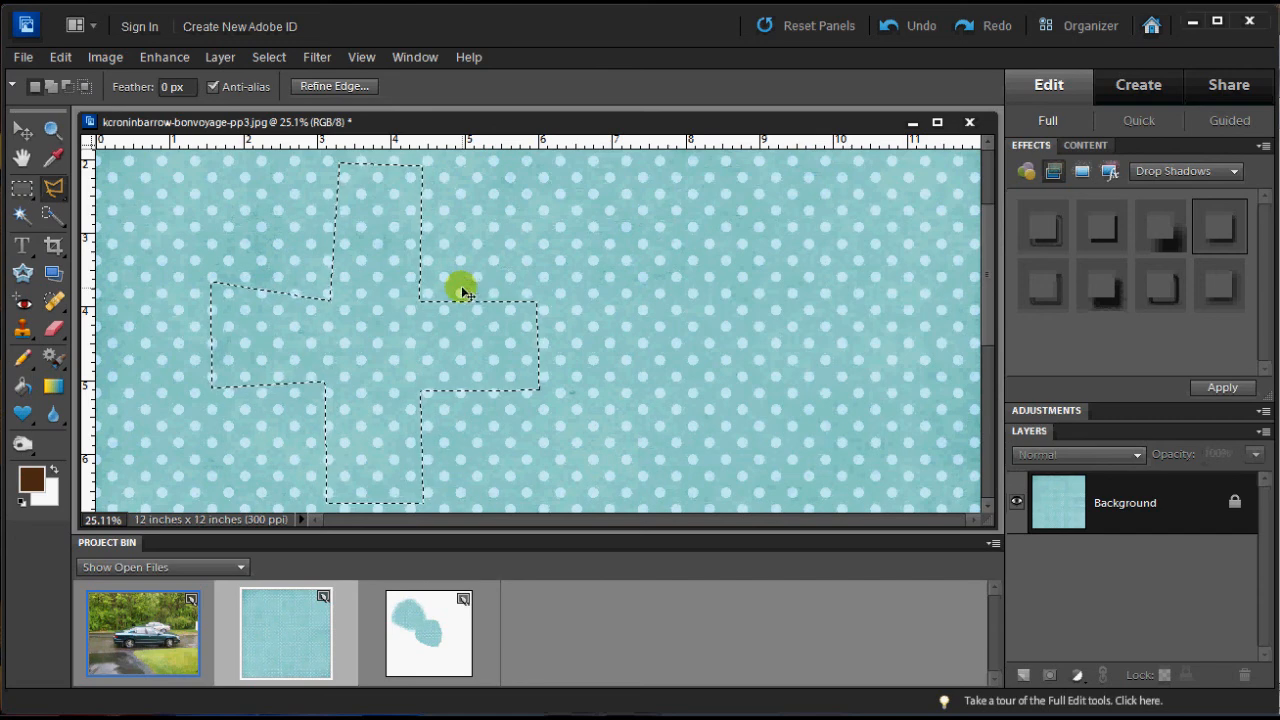
Switch to the Untitled-1 document and hide Layer 2 and Layer 1.
click(424, 617)
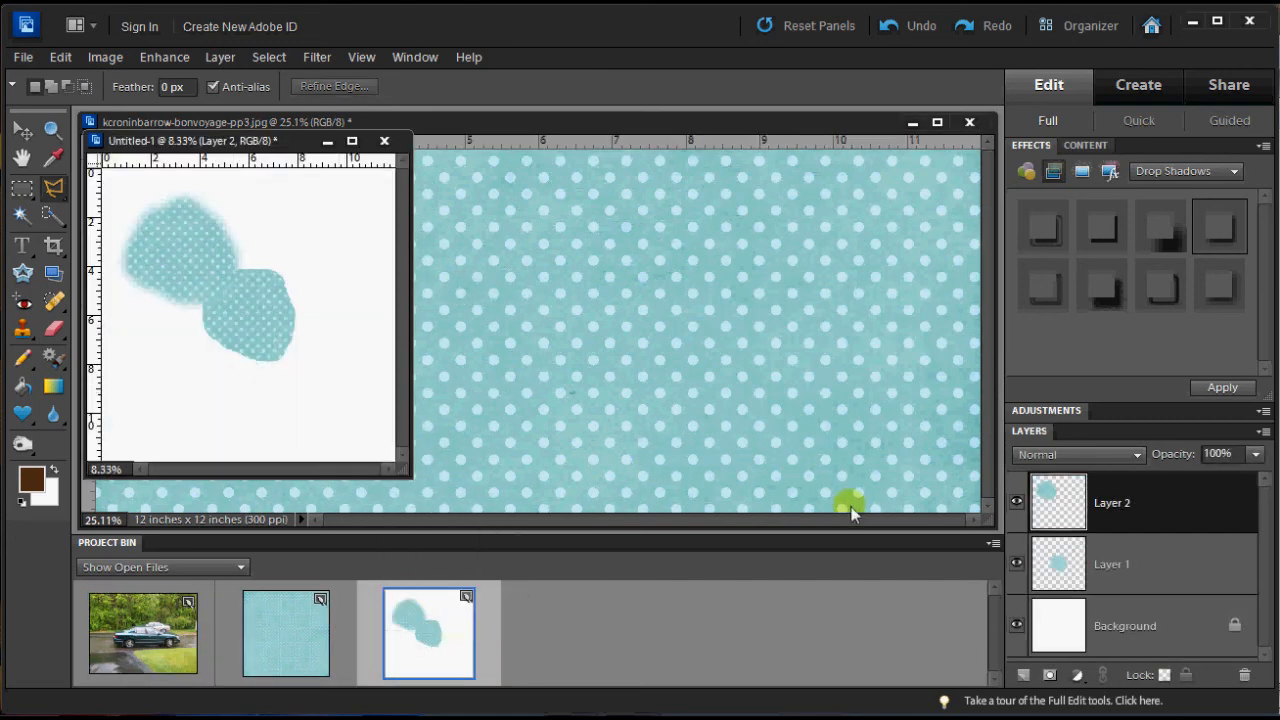
click(1016, 502)
click(1016, 563)
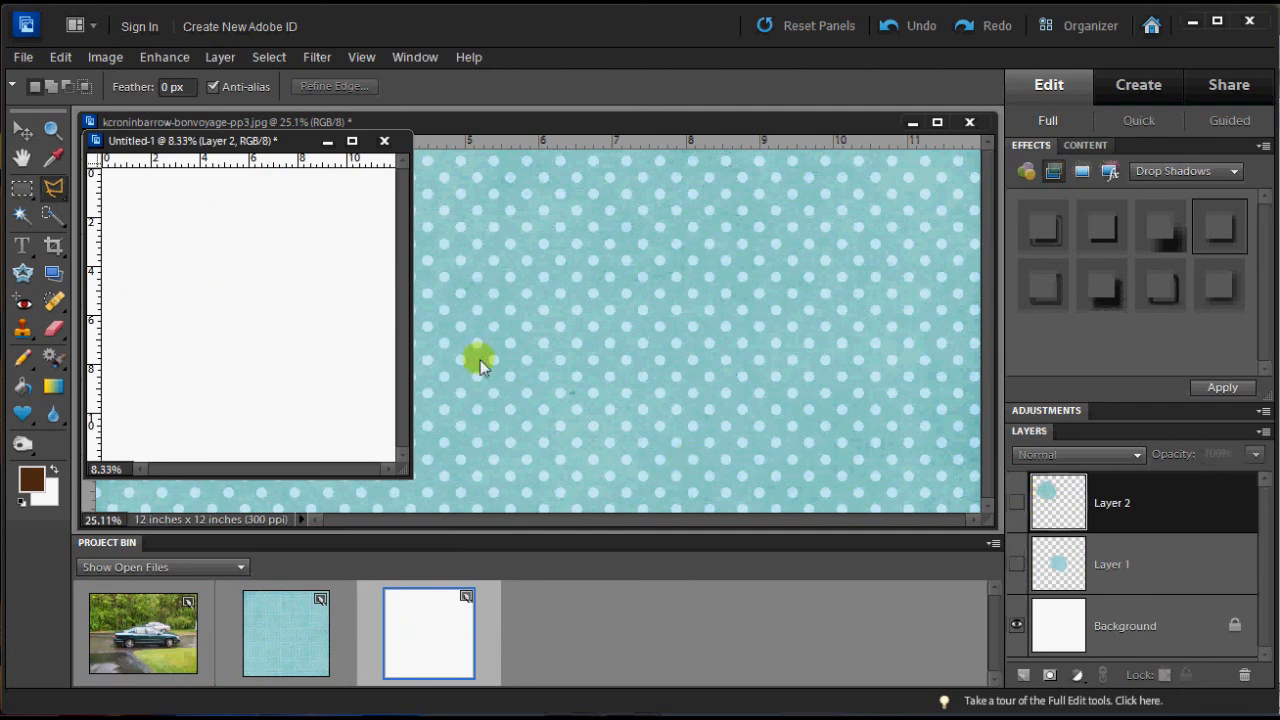
Paste the polka-dot cross cutout into Untitled-1 and move it toward the canvas's upper-left corner.
key(ctrl+v)
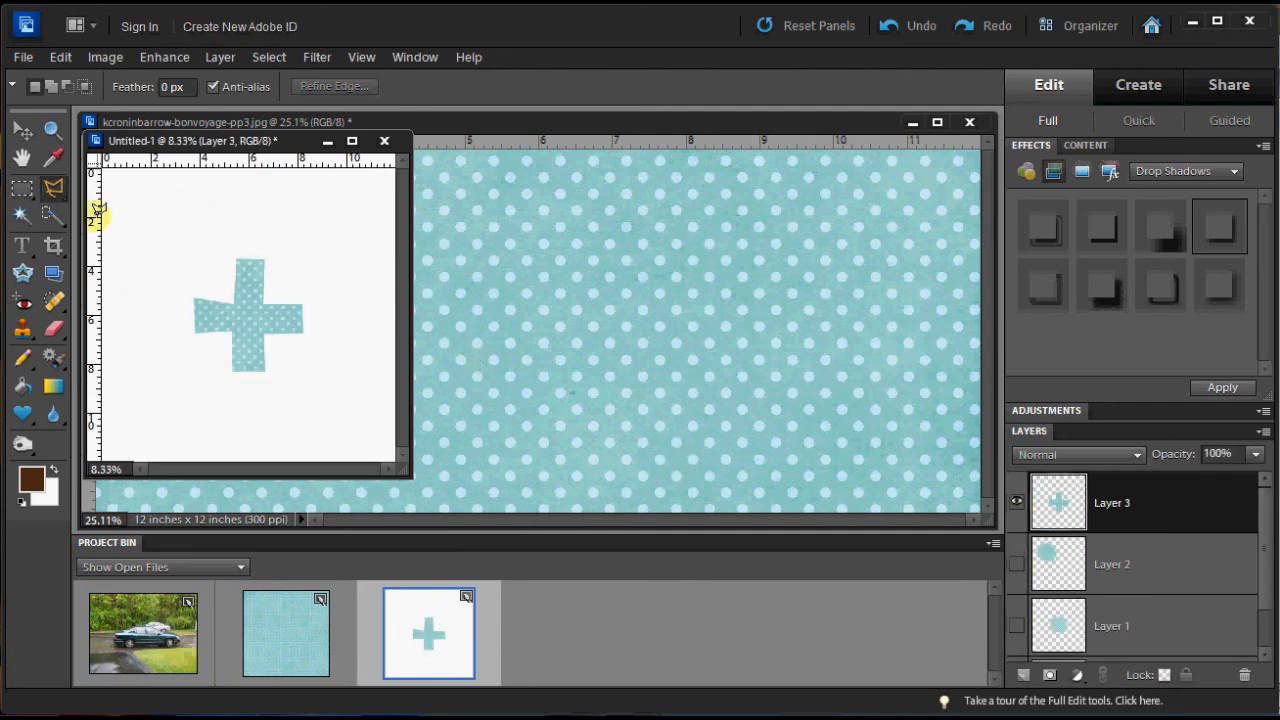
click(22, 130)
drag(243, 300, 201, 250)
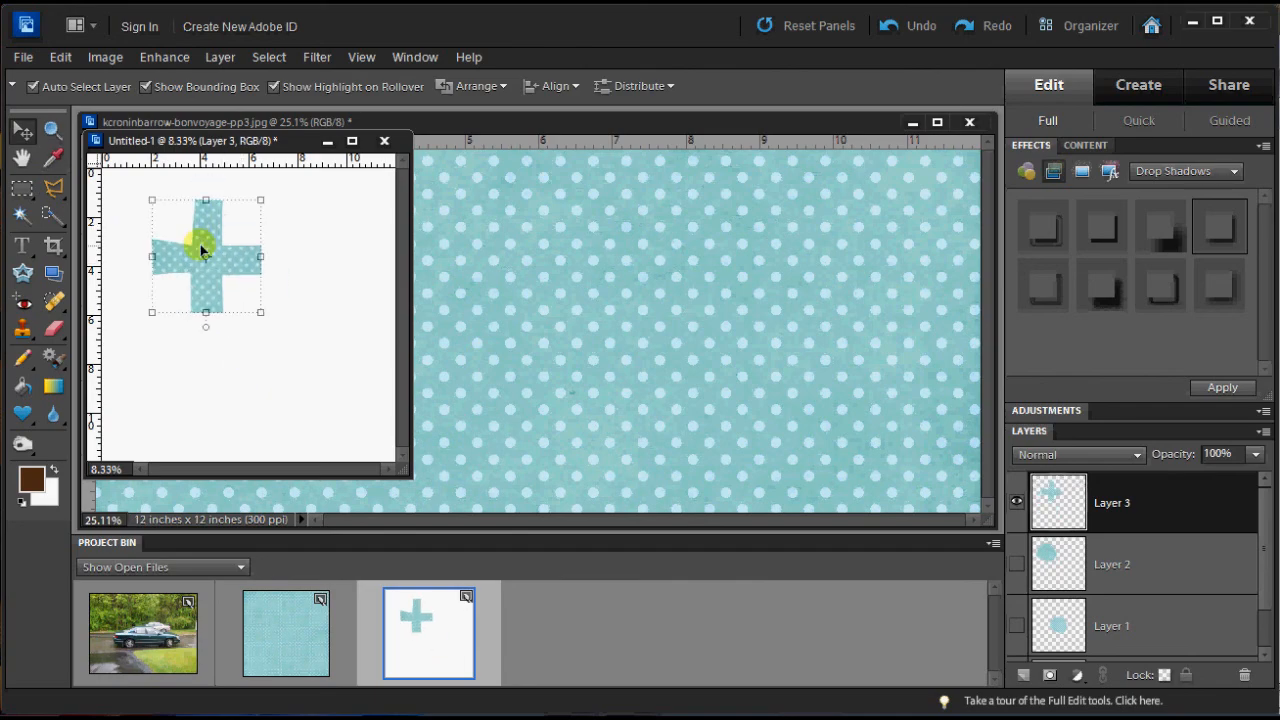